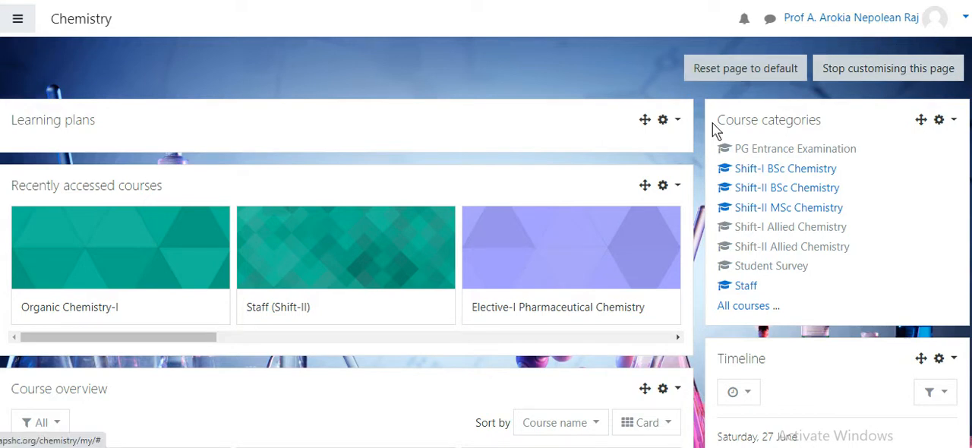
Open the Organic Chemistry-I course listed under II BSc Chemistry in the Shift-II BSc Chemistry category
left_click(765, 194)
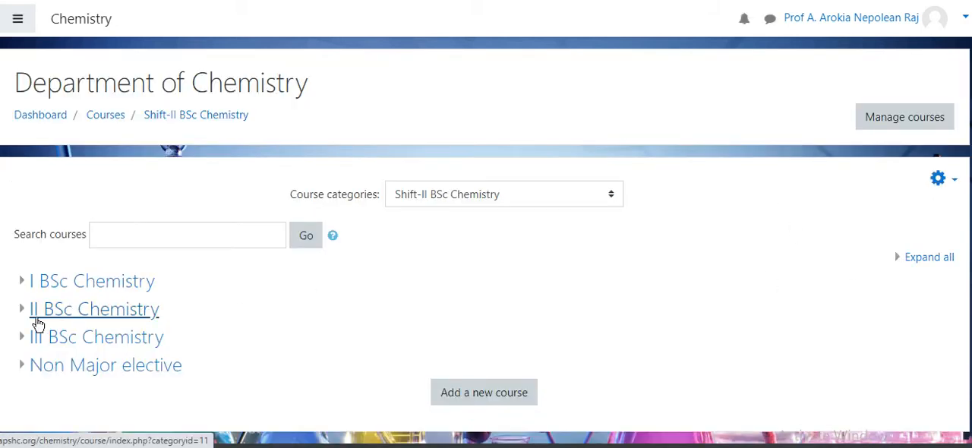
left_click(32, 314)
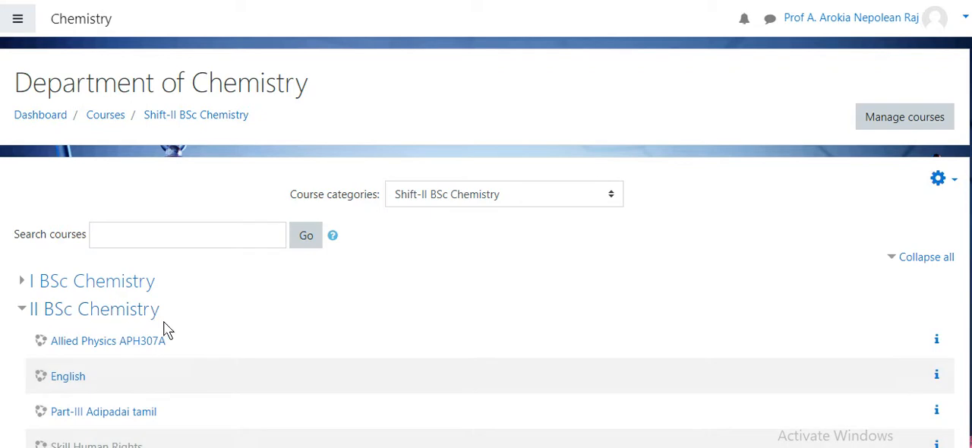
scroll(187, 211, "down", 2)
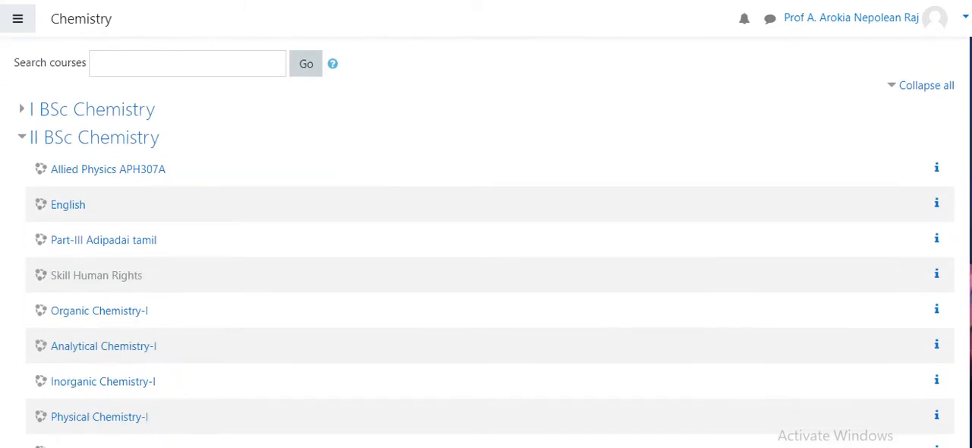
left_click(89, 312)
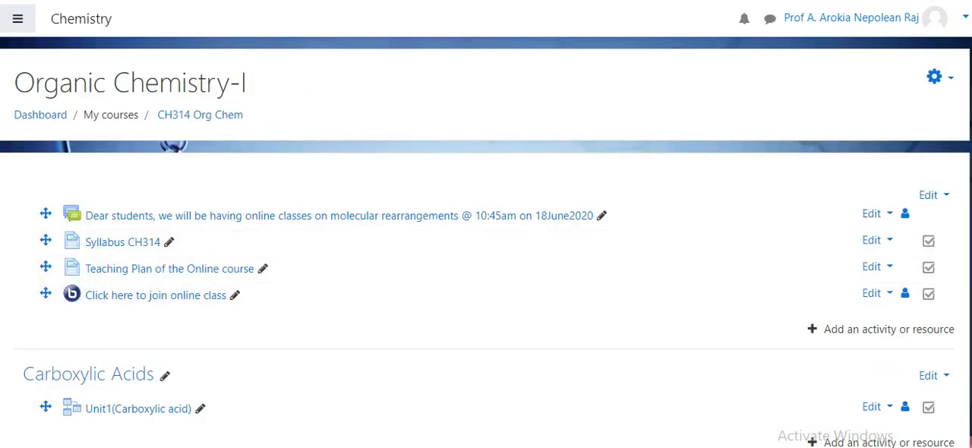
Open the Unit1(Carboxylic acid) lesson in the Carboxylic Acids section and start it from the beginning instead of the last page seen
scroll(486, 243, "down", 3)
left_click_drag(127, 169, 234, 201)
left_click(234, 201)
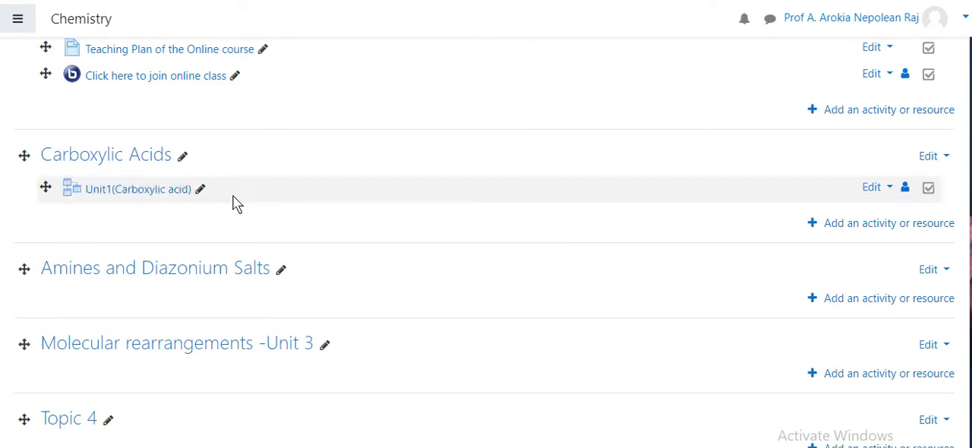
scroll(486, 243, "up", 3)
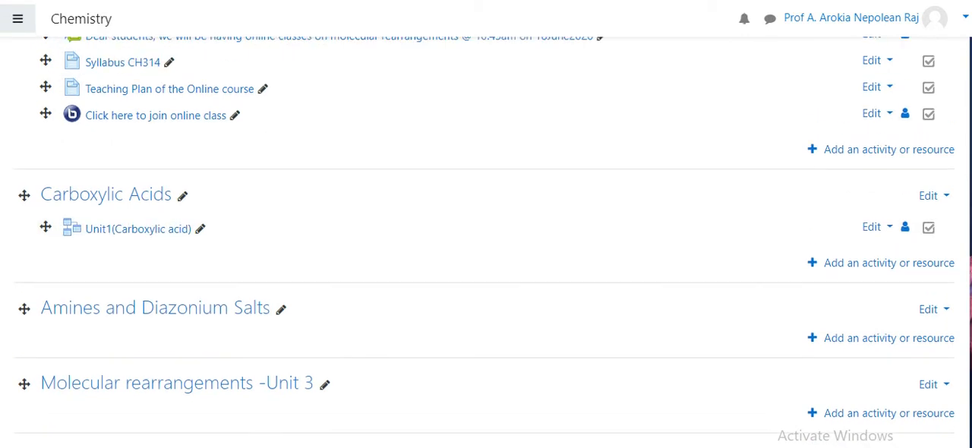
scroll(486, 243, "down", 1)
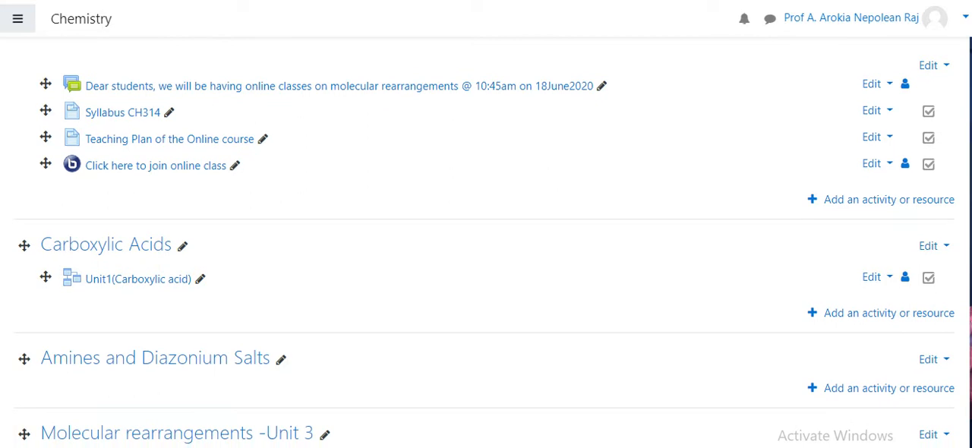
left_click(140, 284)
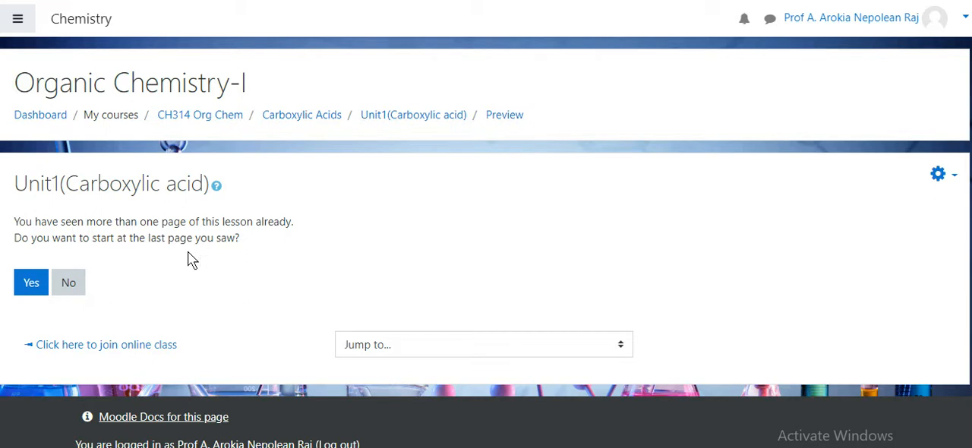
left_click(74, 292)
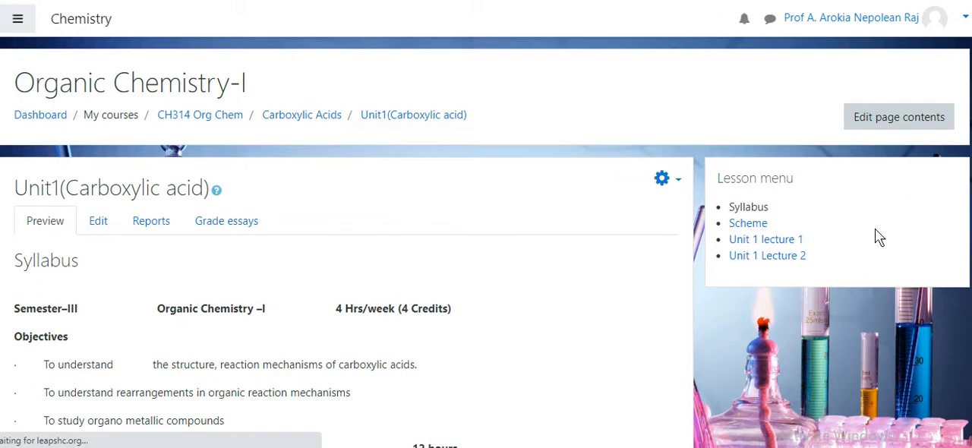
Read through the lesson's Syllabus page, examining the course objectives and the Unit I topics
scroll(470, 285, "down", 10)
scroll(486, 243, "up", 5)
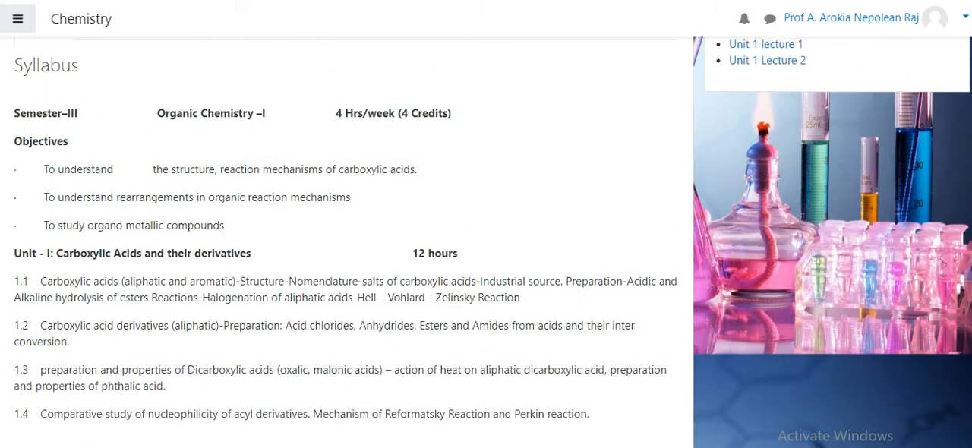
scroll(486, 243, "up", 1)
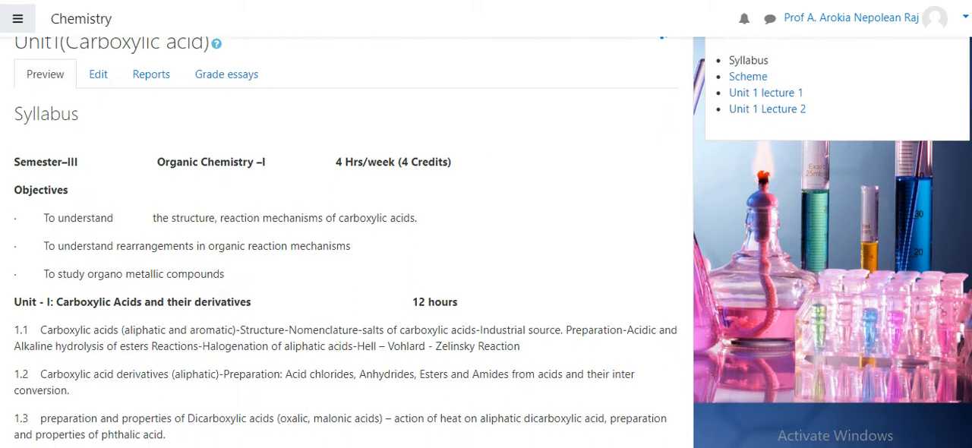
scroll(486, 243, "down", 2)
scroll(486, 243, "up", 1)
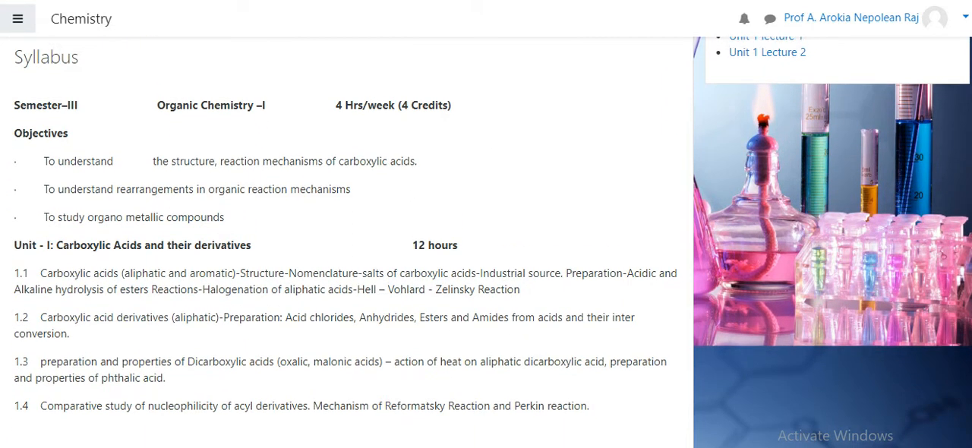
scroll(486, 243, "up", 3)
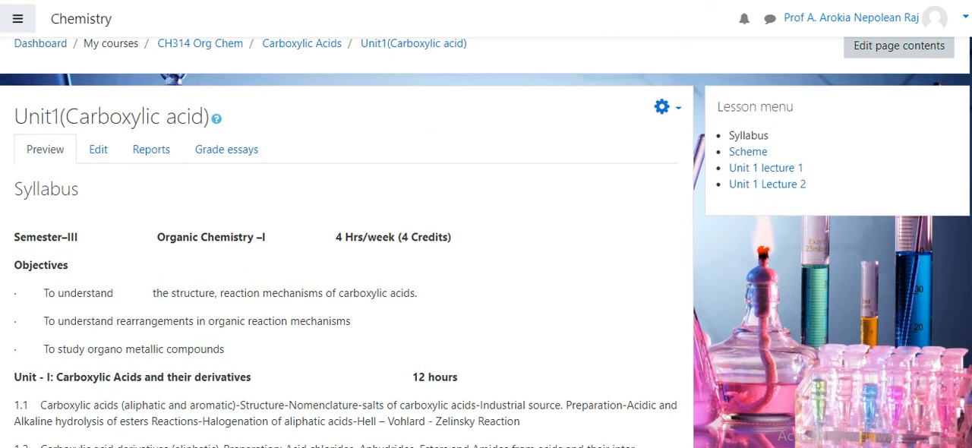
scroll(486, 243, "down", 1)
scroll(486, 243, "down", 2)
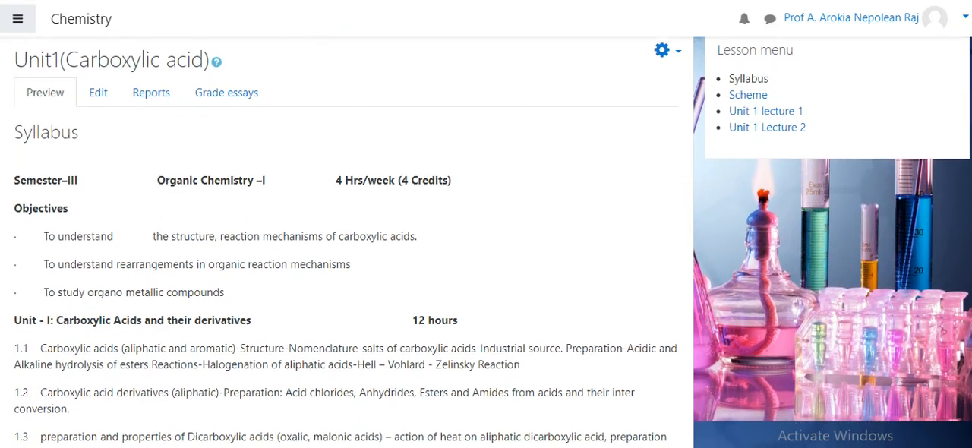
scroll(486, 243, "down", 3)
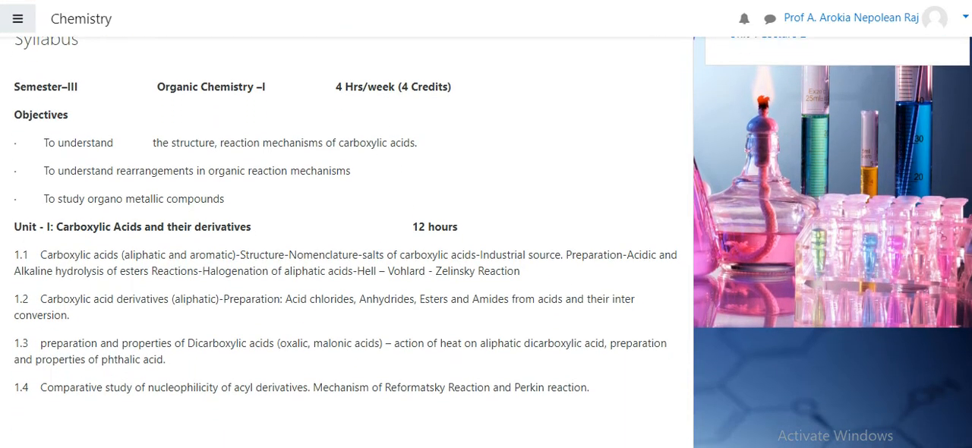
scroll(486, 243, "up", 1)
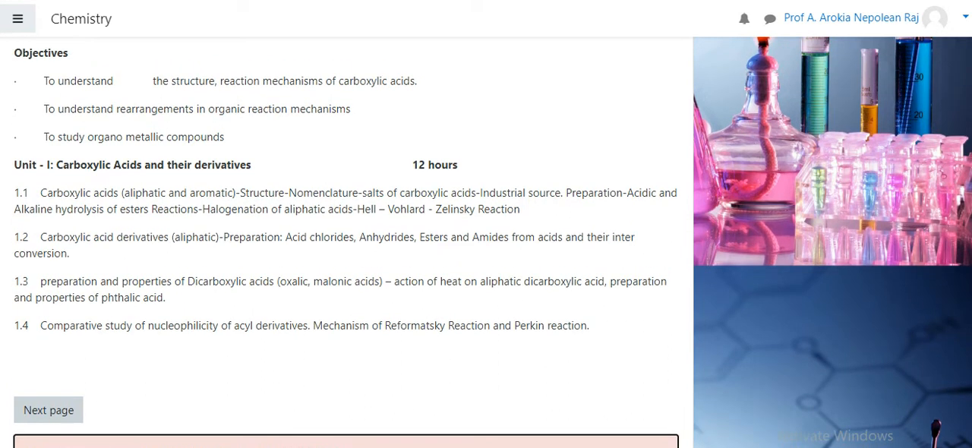
scroll(885, 296, "down", 3)
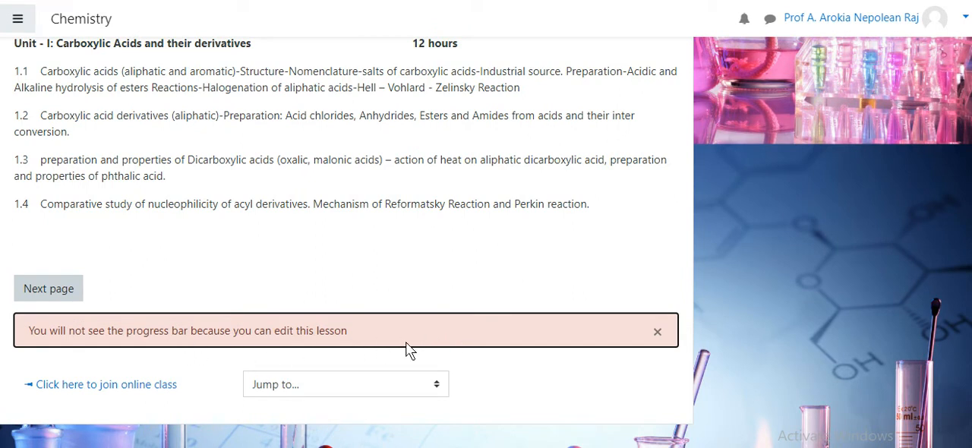
scroll(346, 243, "up", 2)
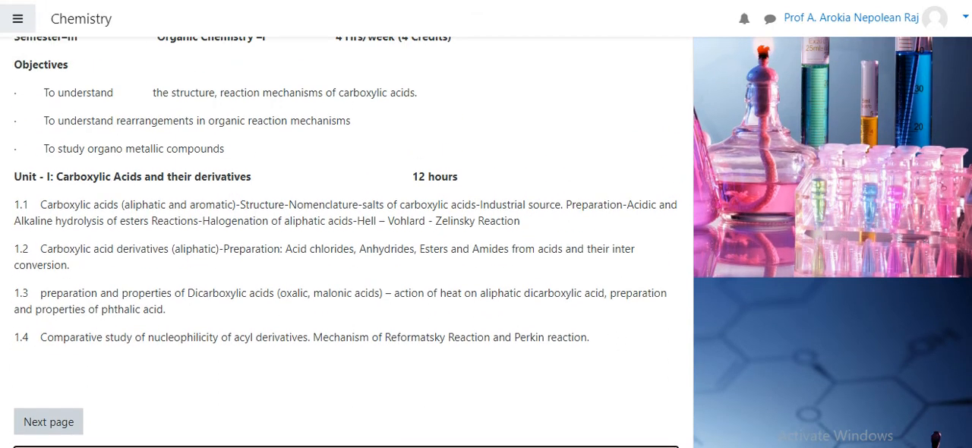
scroll(486, 242, "up", 3)
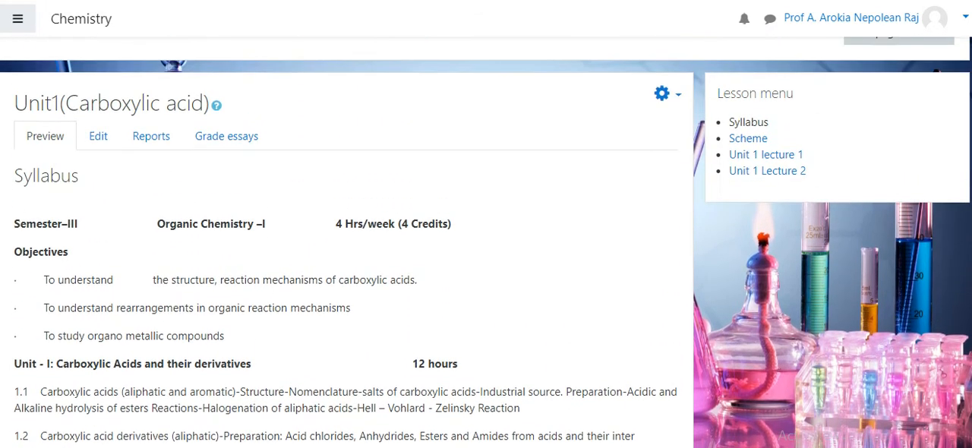
scroll(346, 243, "down", 3)
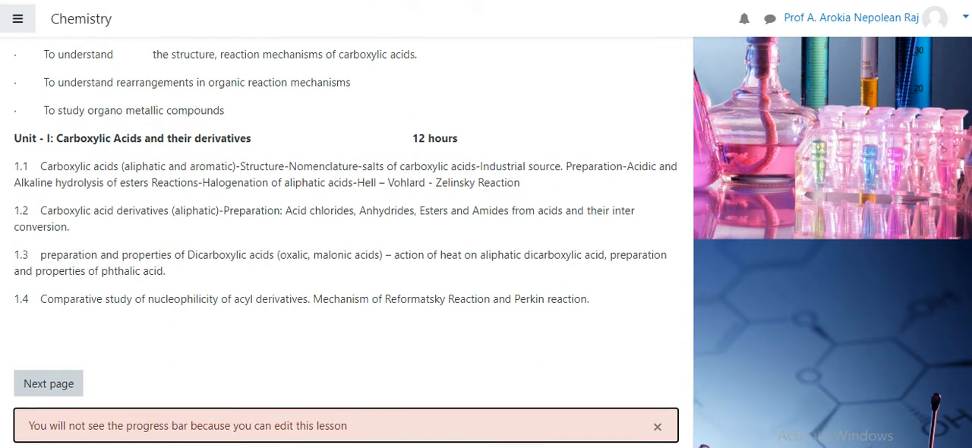
scroll(346, 243, "up", 2)
scroll(347, 243, "up", 1)
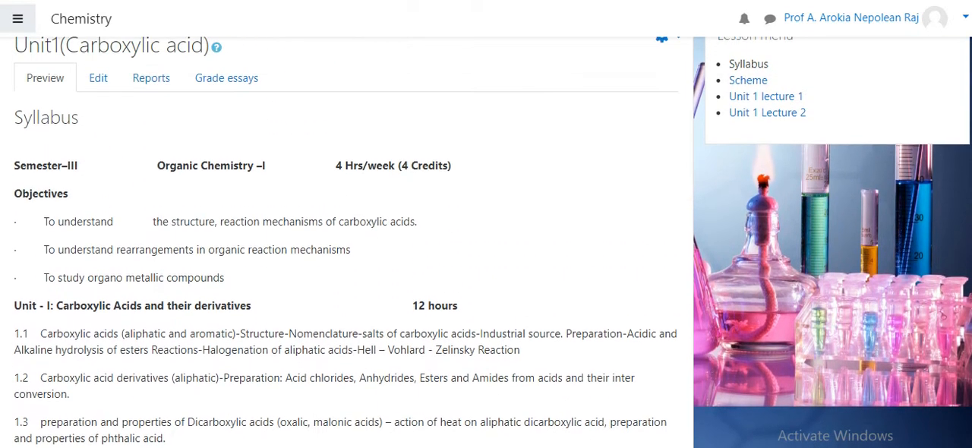
scroll(346, 243, "down", 1)
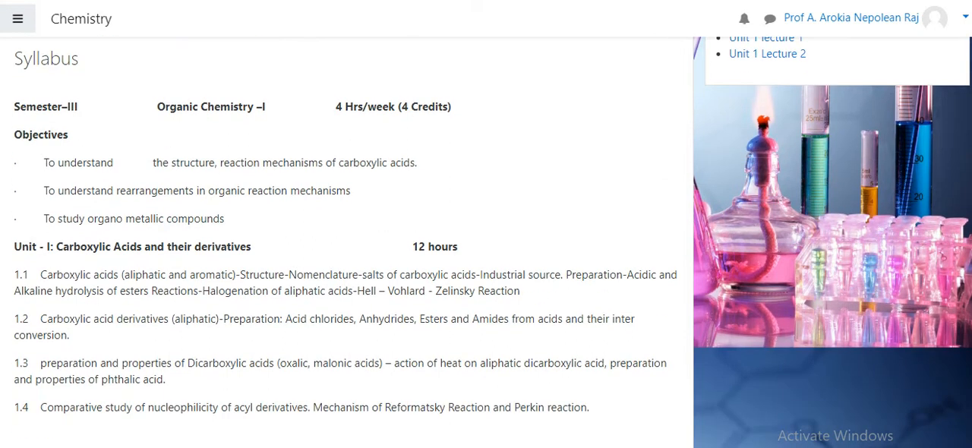
scroll(136, 403, "down", 2)
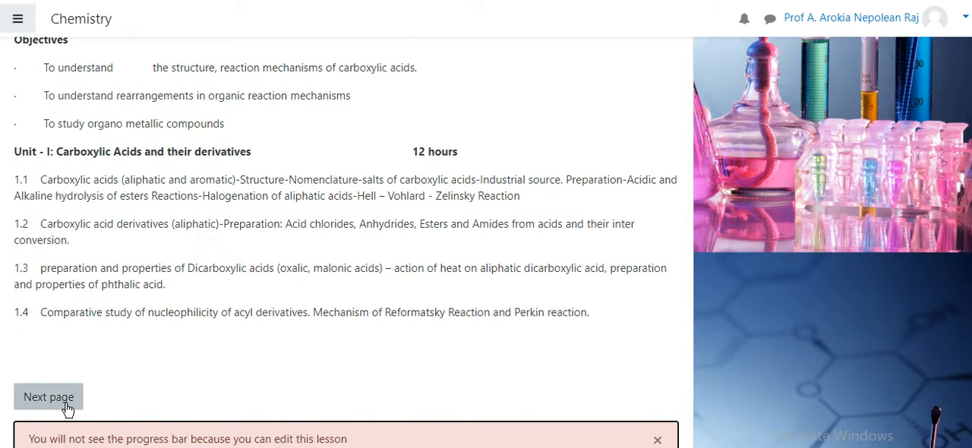
Advance to the Scheme page and review the theory marks, continuous assessment components and end semester exam sections
left_click(67, 407)
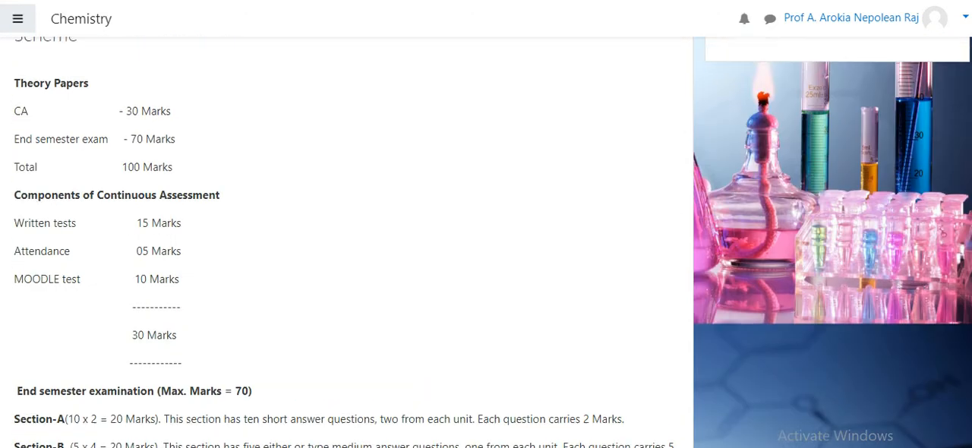
scroll(486, 243, "up", 1)
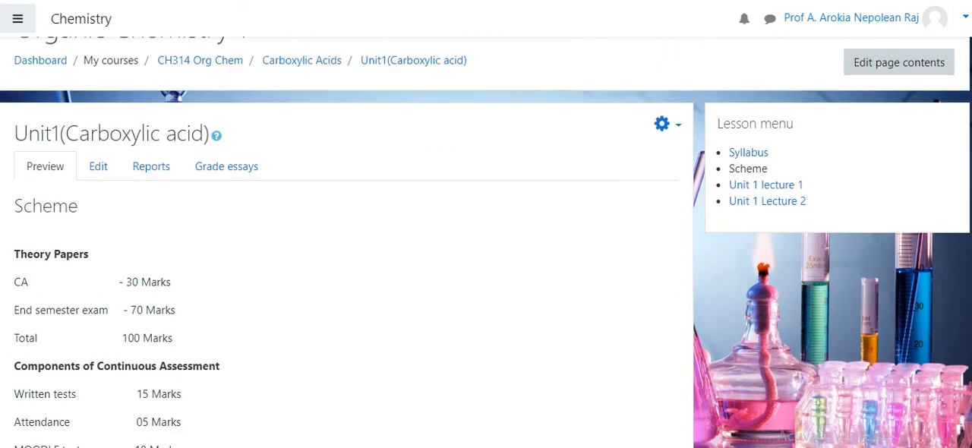
scroll(486, 243, "down", 3)
scroll(486, 243, "down", 2)
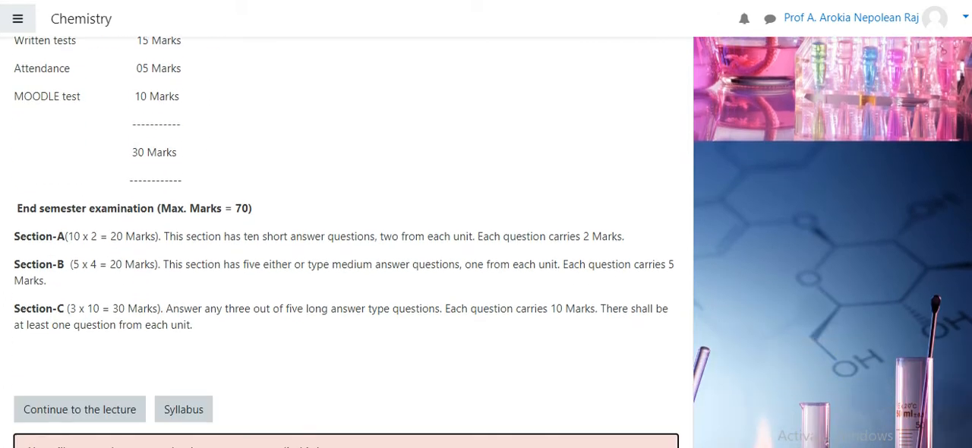
scroll(486, 243, "up", 1)
scroll(486, 243, "up", 3)
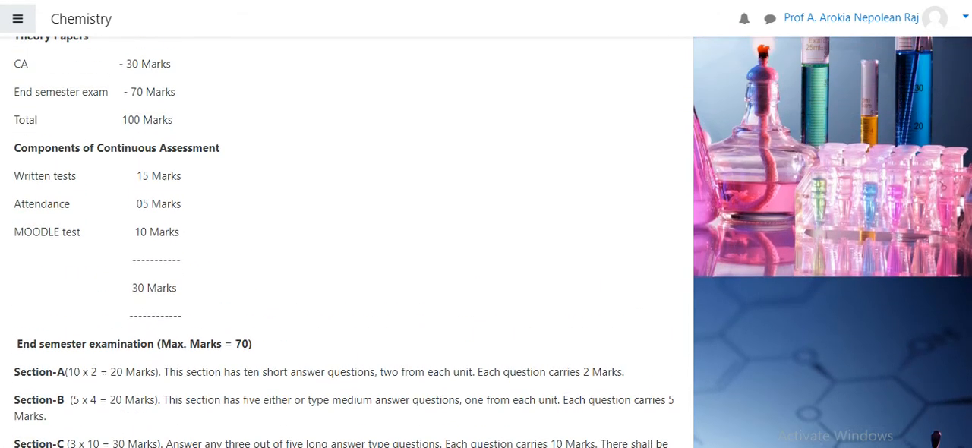
scroll(486, 243, "up", 1)
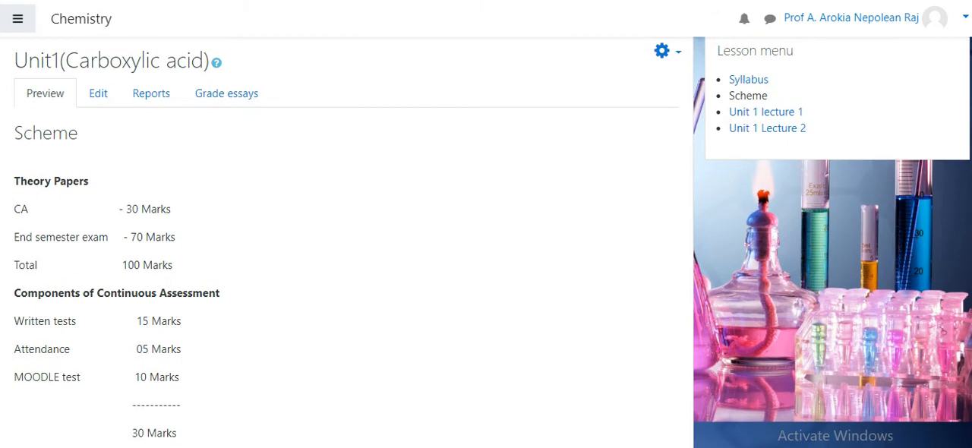
scroll(349, 243, "down", 3)
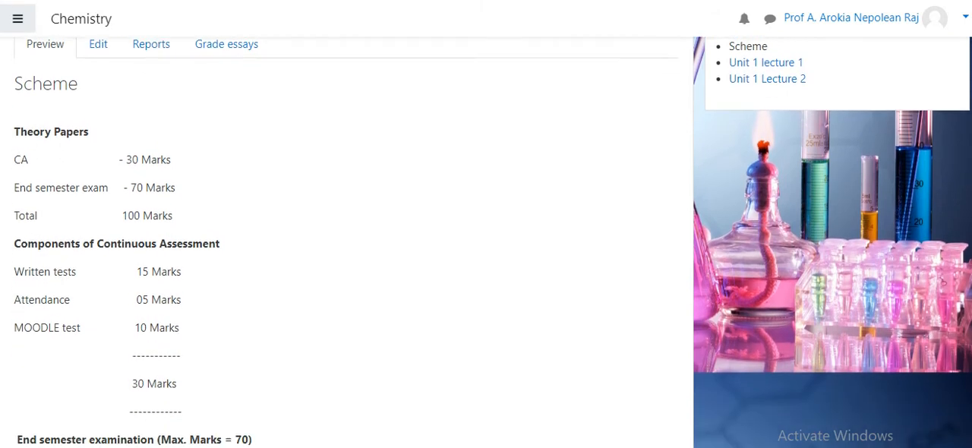
scroll(349, 243, "down", 1)
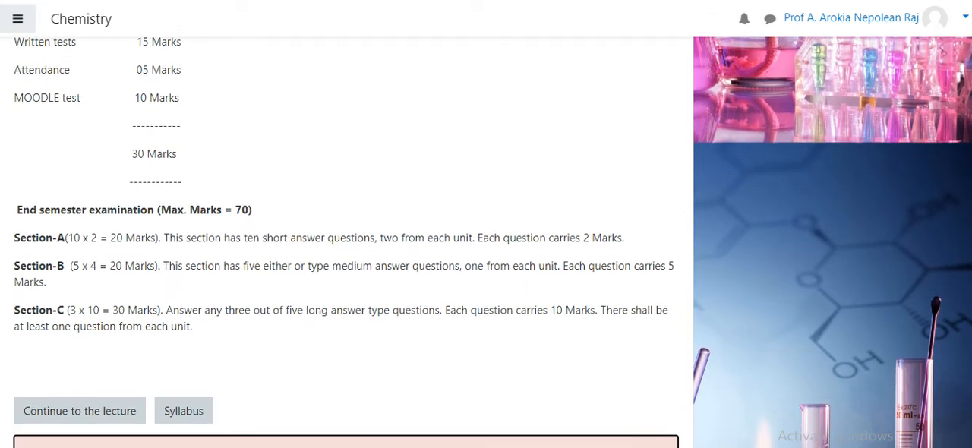
Continue to the Unit 1 lecture 1 page, play its video, jump to about 00:41 and pause it
left_click(76, 419)
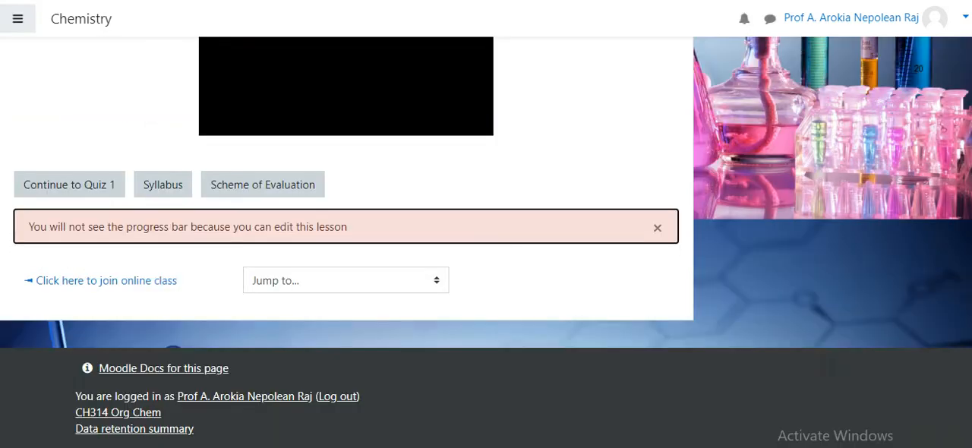
scroll(422, 307, "down", 3)
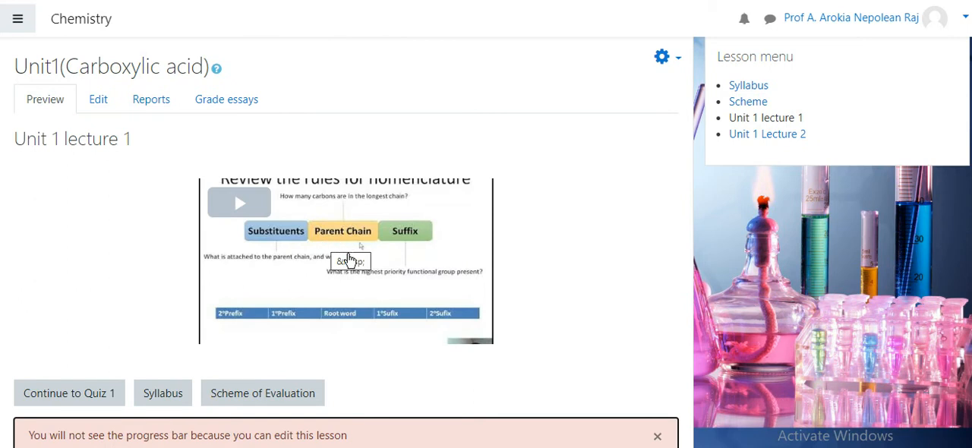
left_click(338, 251)
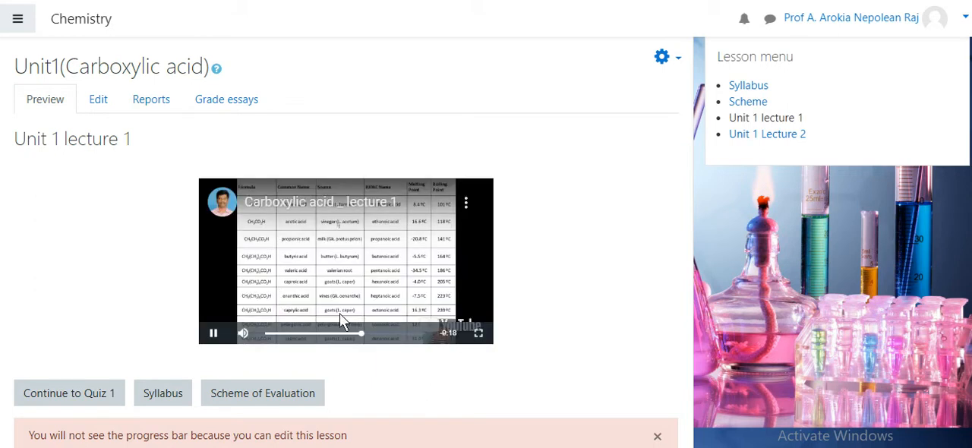
left_click(269, 335)
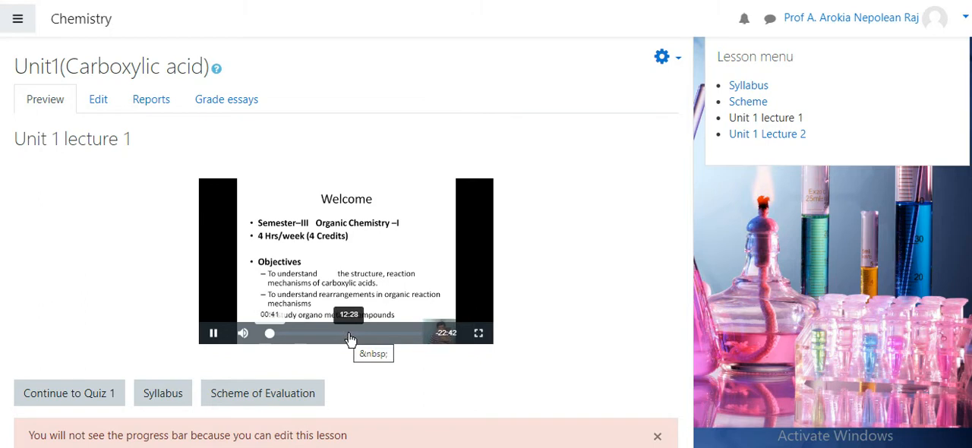
left_click(215, 336)
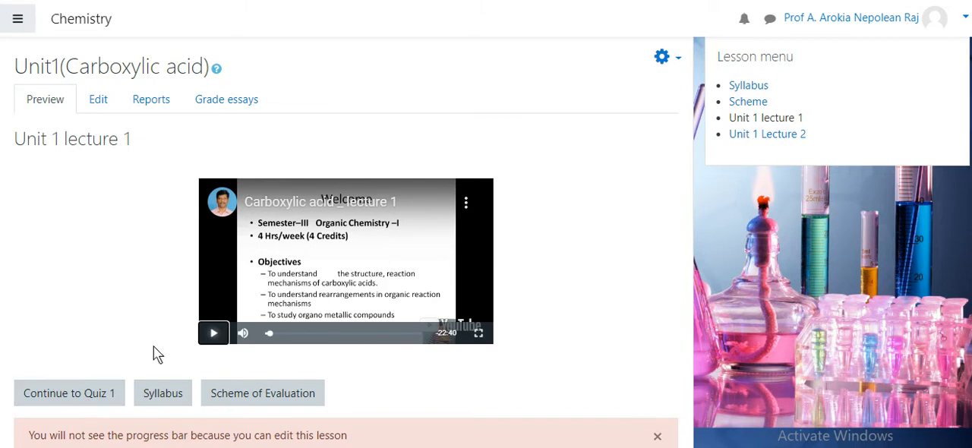
Start Quiz 1, submit Propanoic acid as the acid present in ant, and answer the question that follows
left_click(105, 399)
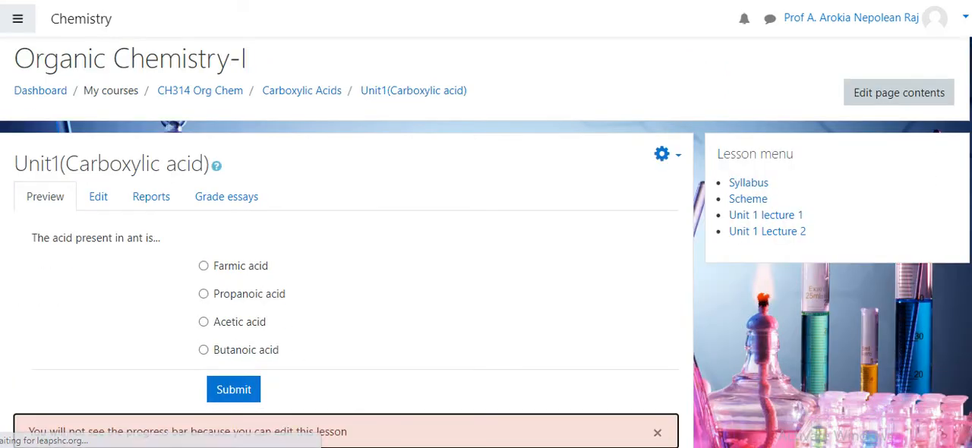
left_click_drag(971, 145, 971, 174)
left_click(205, 249)
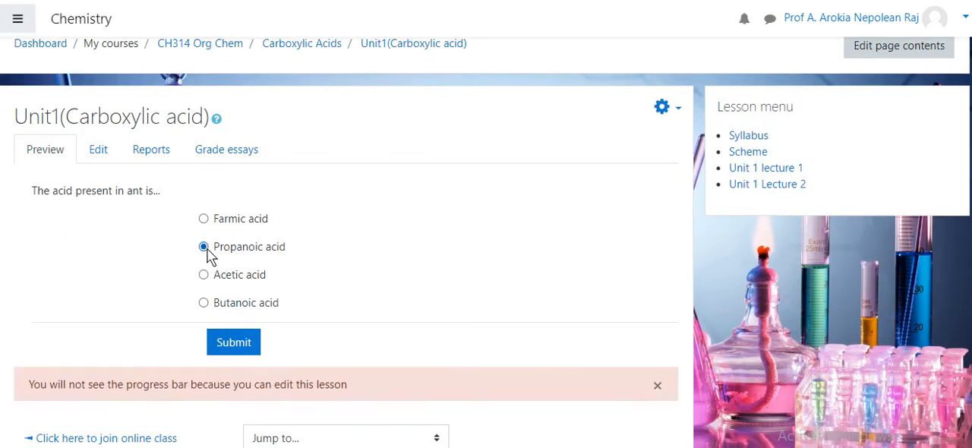
left_click(233, 342)
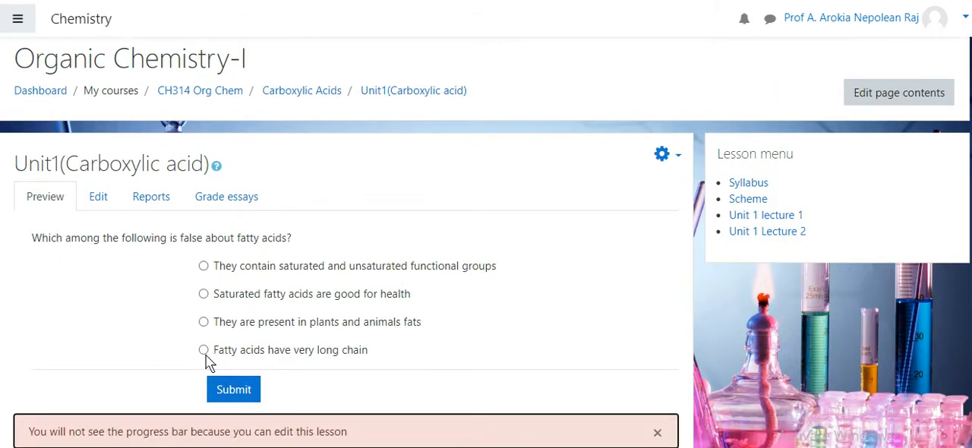
left_click(204, 351)
left_click(232, 389)
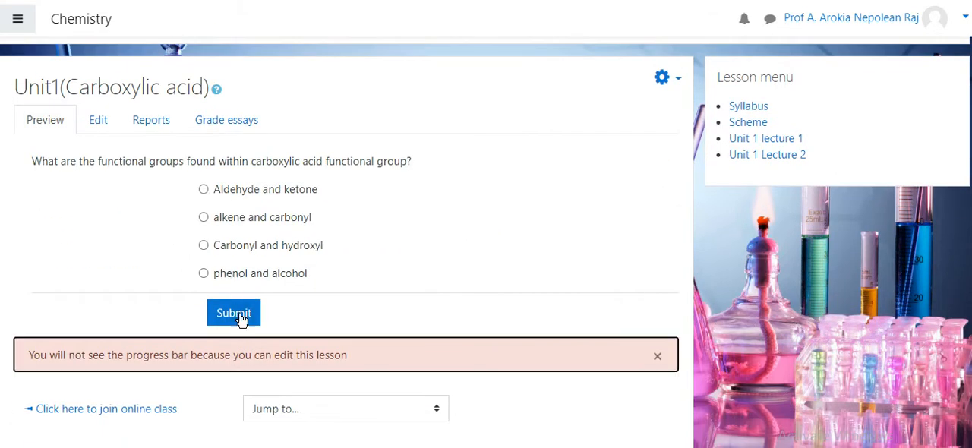
Try submitting the functional groups question unanswered, return to it, and submit "alkene and carbonyl"
left_click(237, 315)
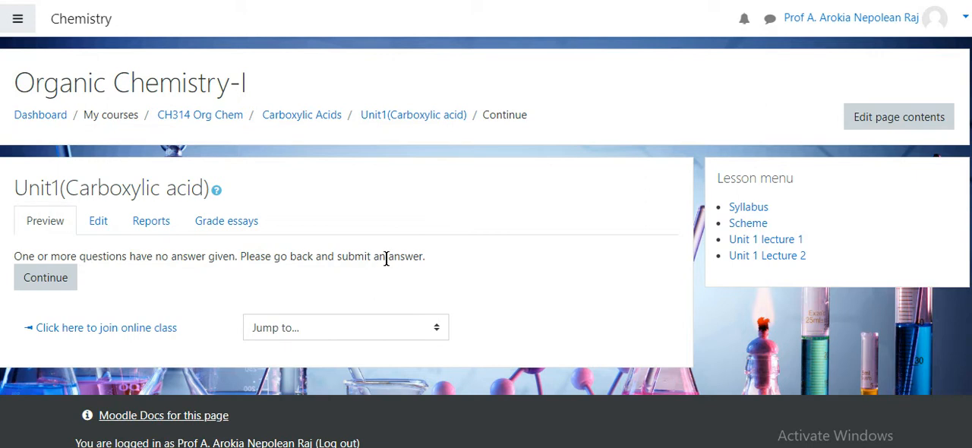
left_click(60, 288)
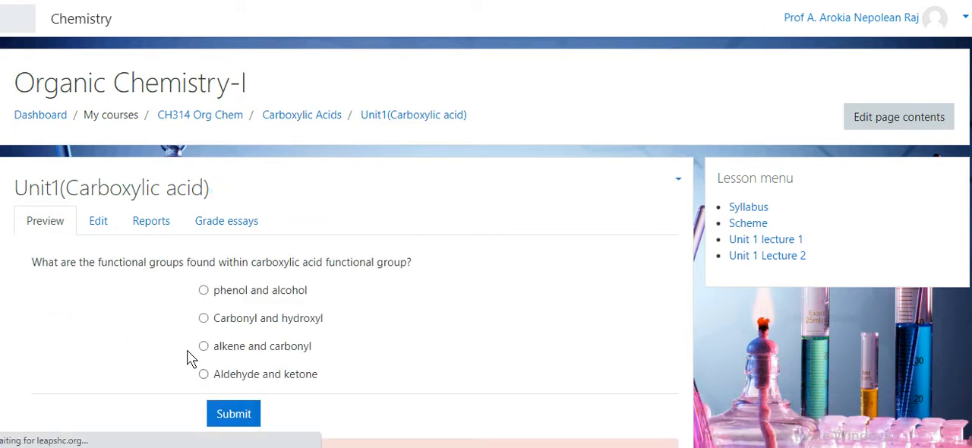
left_click(204, 324)
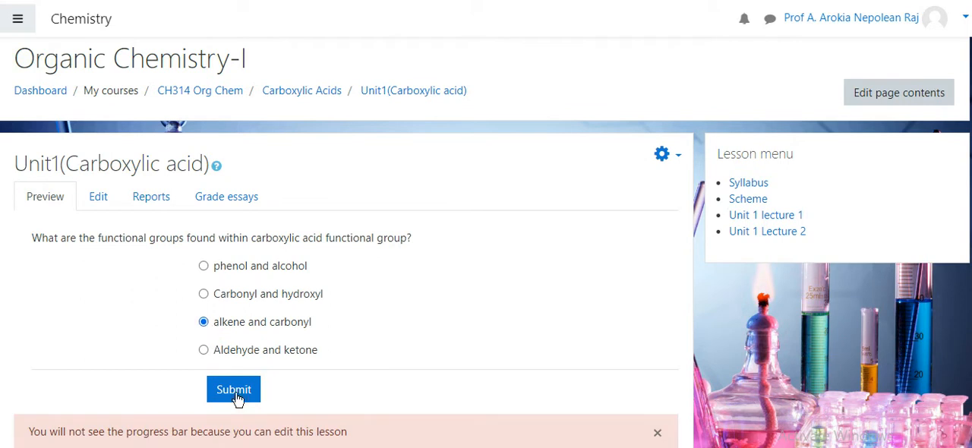
left_click(235, 391)
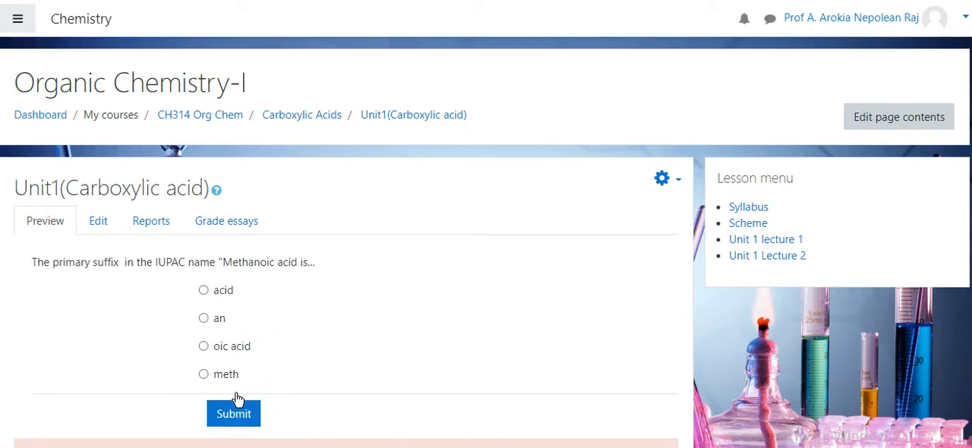
Answer the remaining Quiz 1 questions with "an" for the primary suffix, Butanoic acid for vinegar, and heptanoic acid for the highest boiling point
left_click(204, 294)
left_click(237, 391)
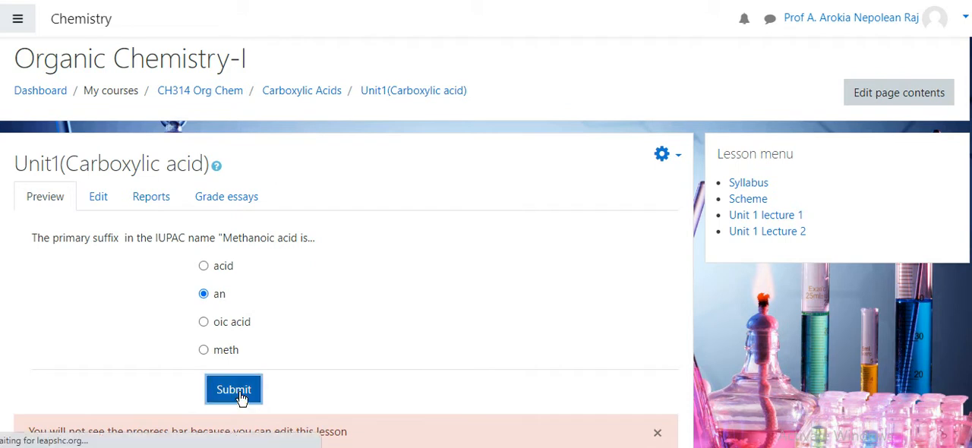
left_click(205, 322)
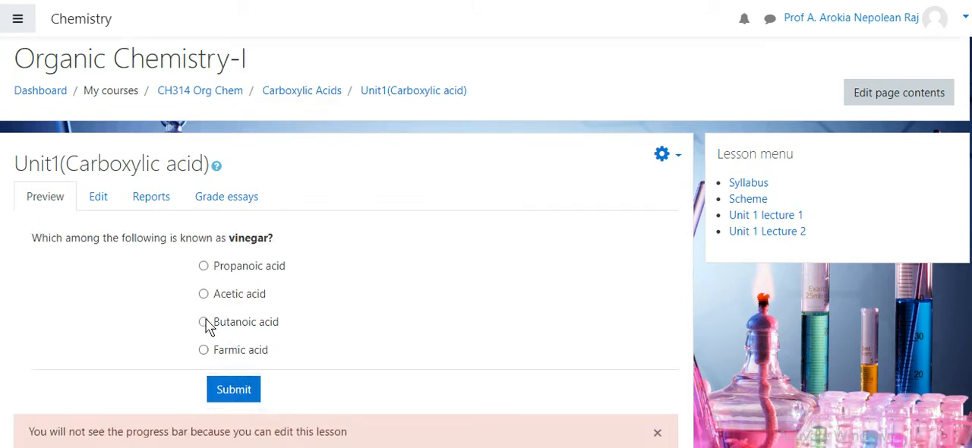
left_click(236, 392)
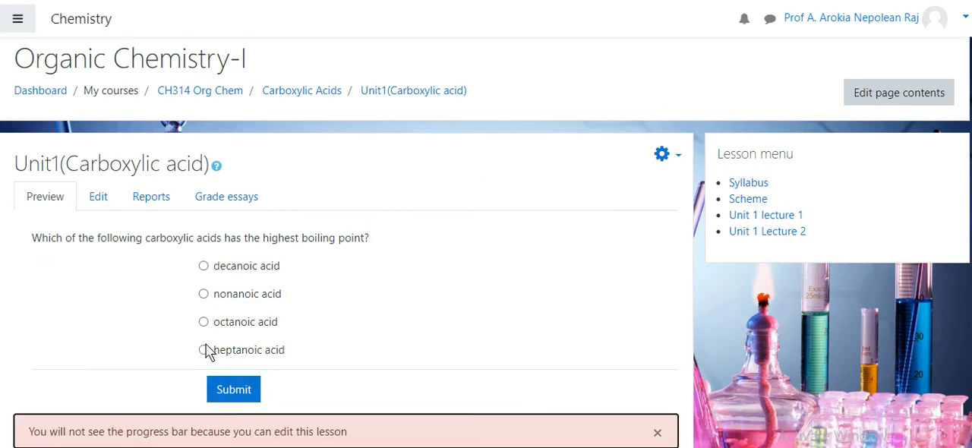
left_click(205, 350)
left_click(235, 391)
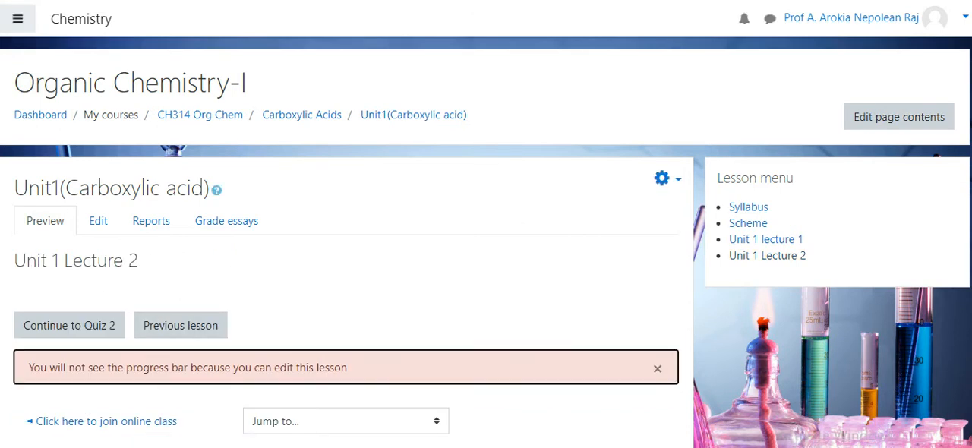
scroll(968, 194, "down", 2)
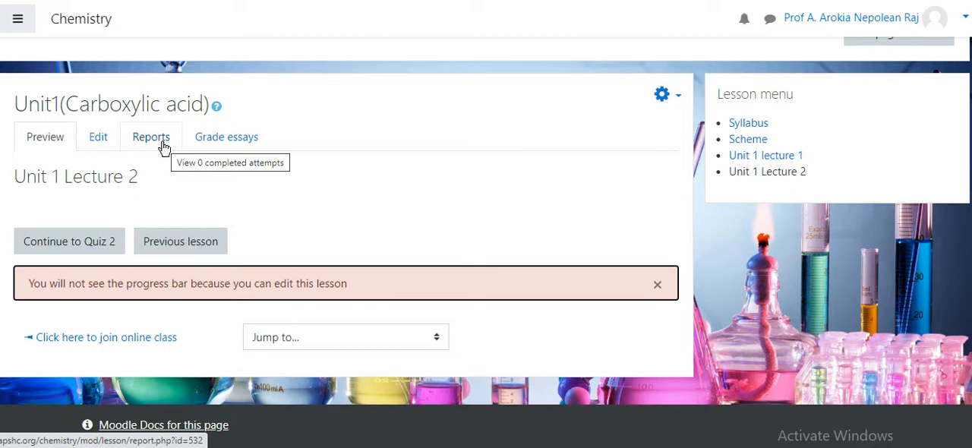
scroll(690, 304, "up", 2)
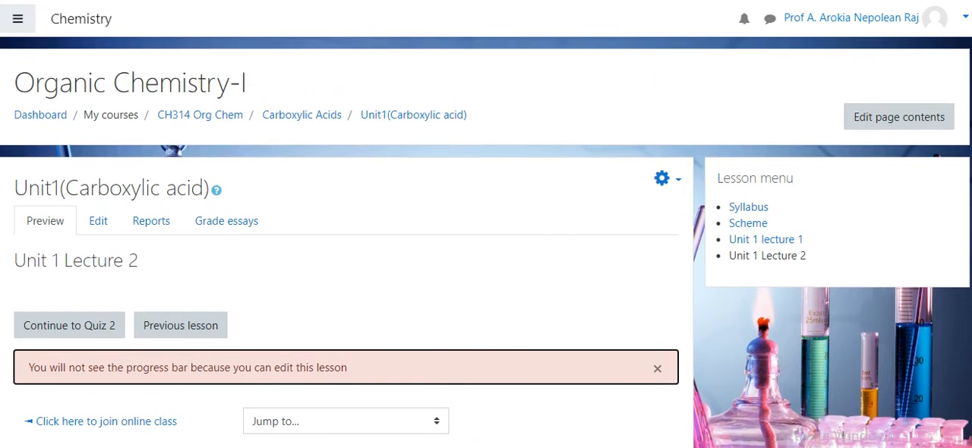
scroll(486, 242, "down", 2)
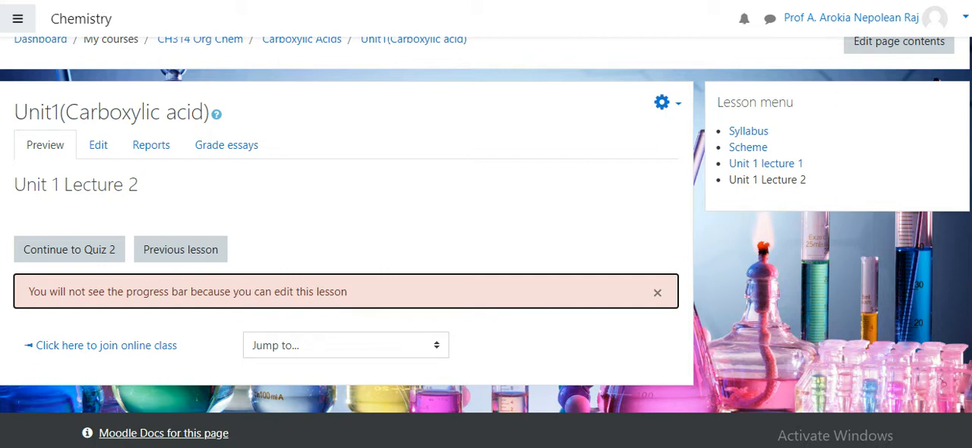
scroll(778, 299, "up", 1)
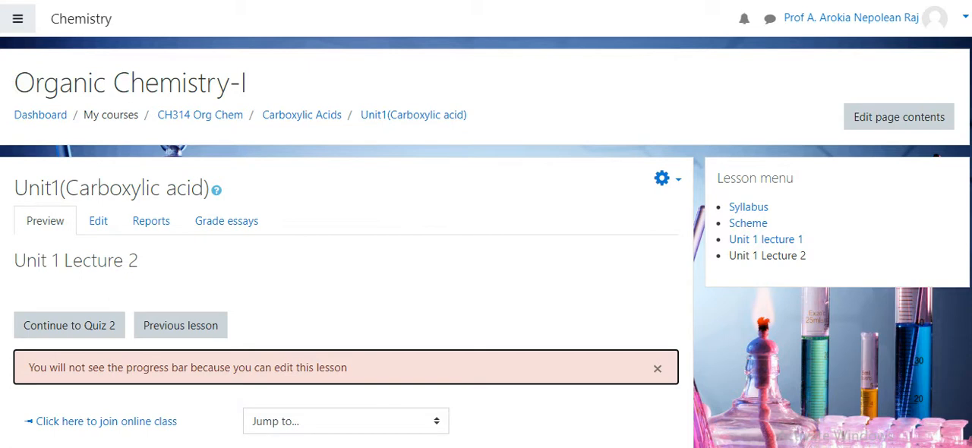
scroll(217, 98, "down", 2)
scroll(216, 99, "up", 2)
Return to the Carboxylic Acids section of the course and add a Lesson activity to Amines and Diazonium Salts
left_click(309, 119)
left_click(312, 121)
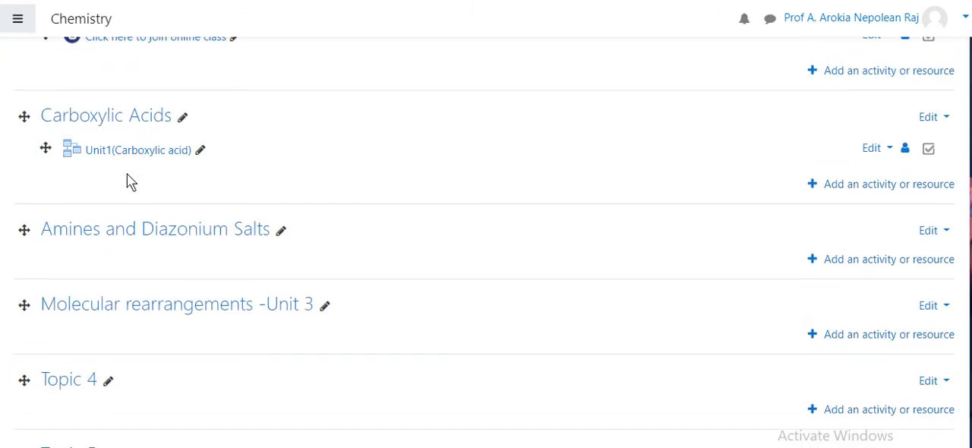
left_click(890, 267)
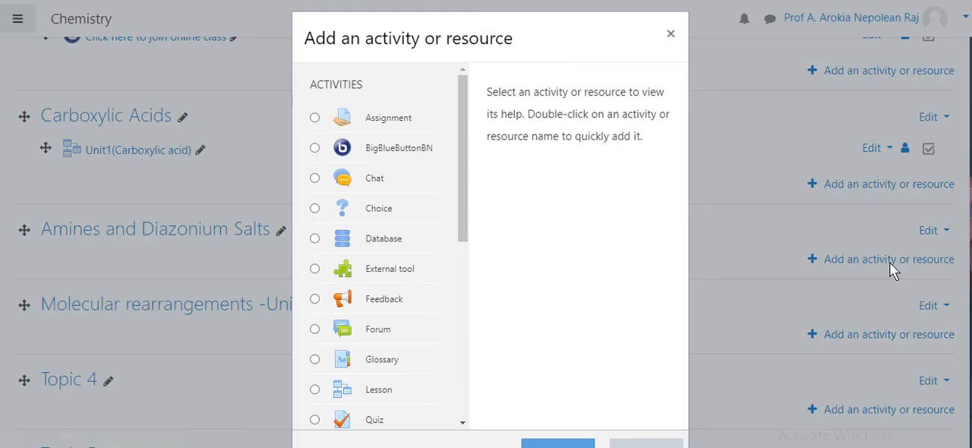
left_click(314, 389)
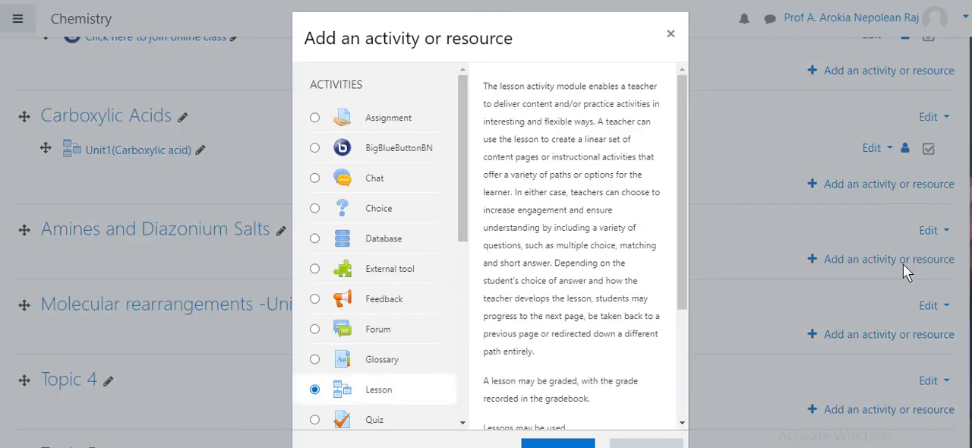
scroll(873, 266, "down", 3)
left_click(540, 333)
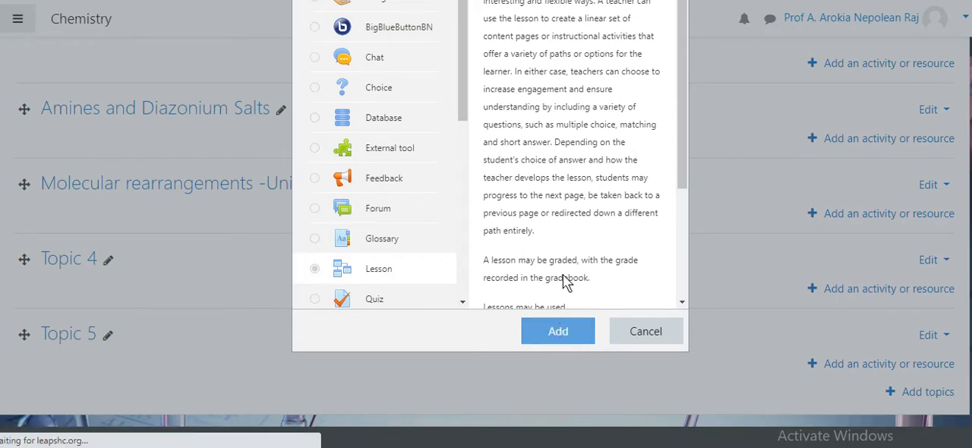
Name the new lesson "Unit 2" and go to its description field
scroll(531, 228, "down", 1)
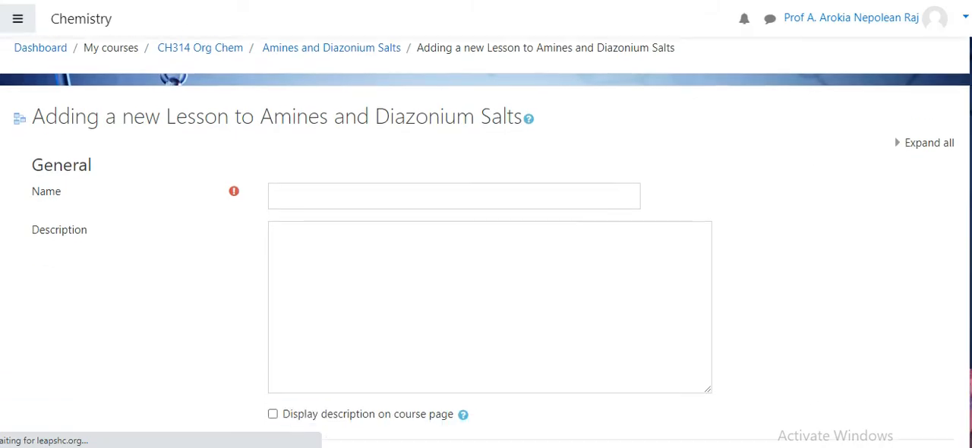
left_click(353, 226)
type("Un")
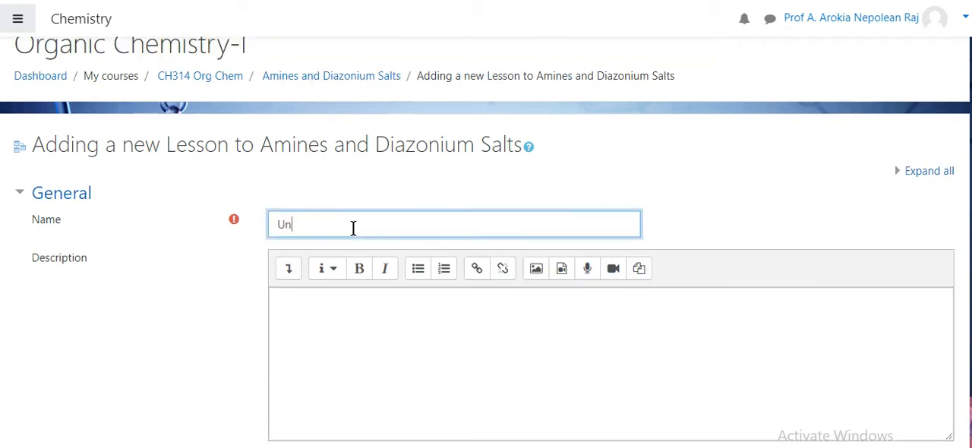
type("it 2")
left_click(348, 313)
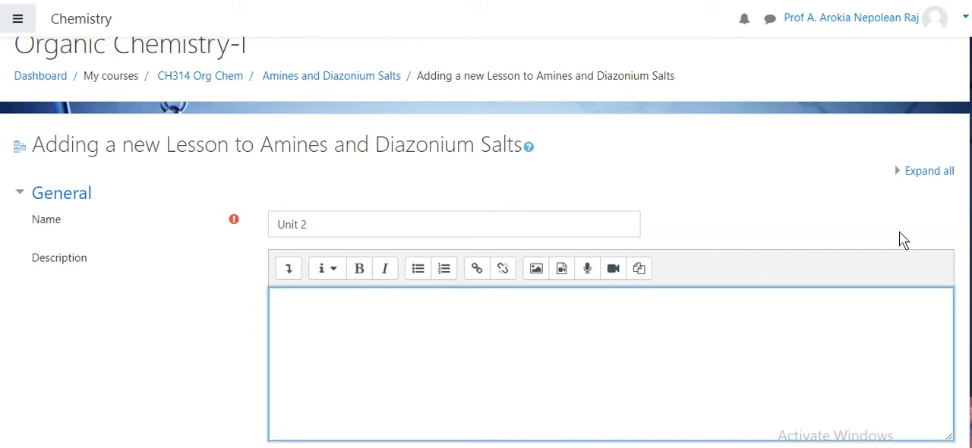
Expand the lesson's Appearance settings, look at the Display menu choices, and collapse the section again
scroll(168, 275, "down", 3)
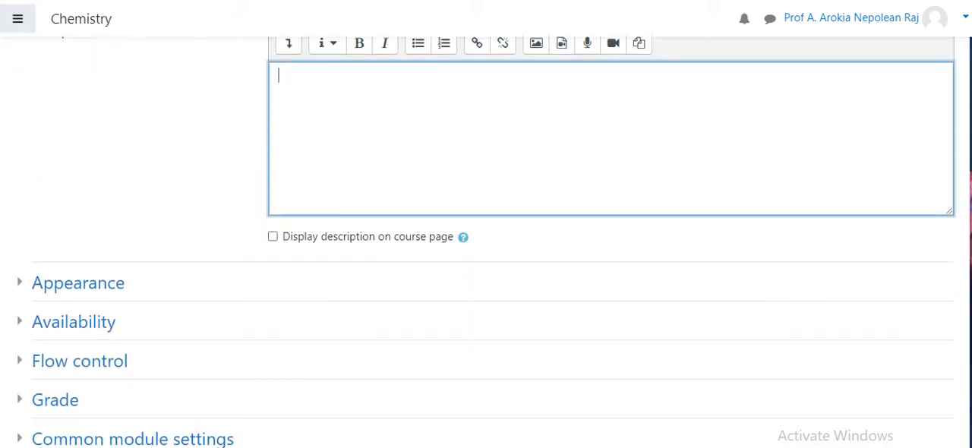
left_click(23, 262)
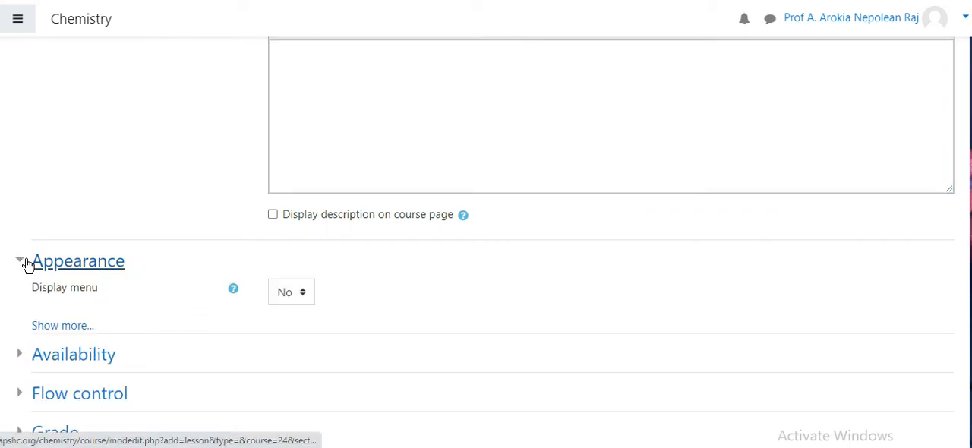
left_click(294, 302)
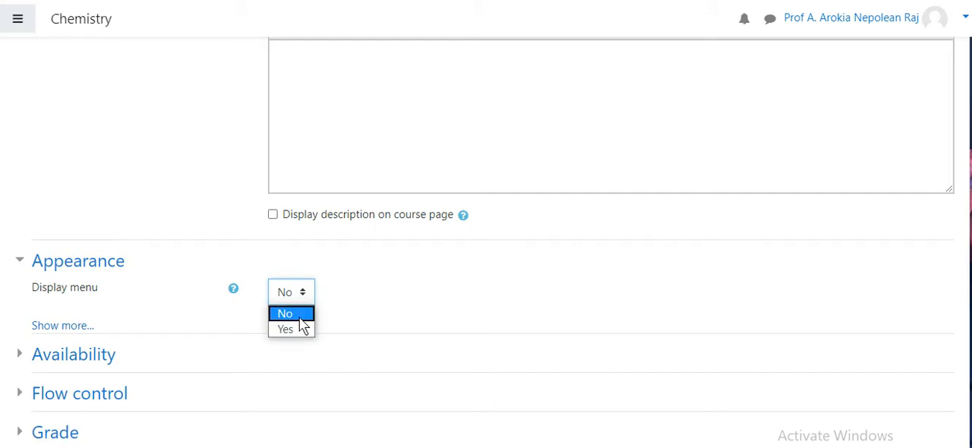
left_click(26, 267)
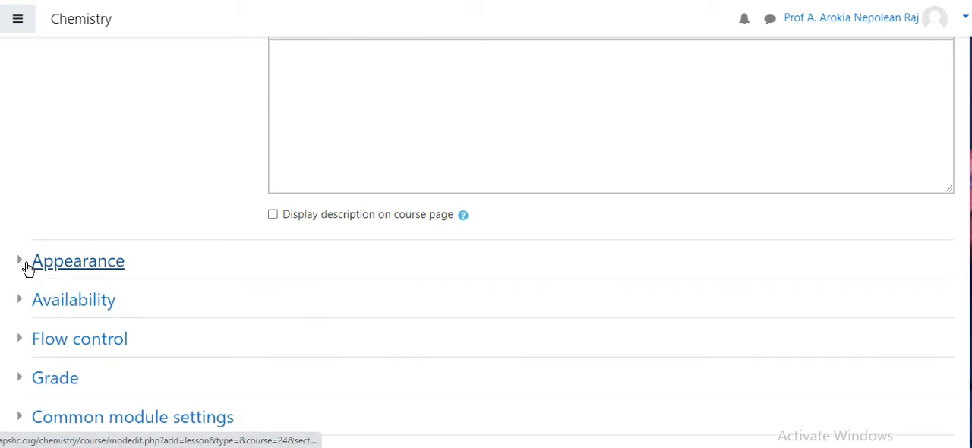
Examine the lesson's Availability settings for start date, deadline and time limit, then collapse the section
left_click(31, 302)
scroll(449, 340, "down", 2)
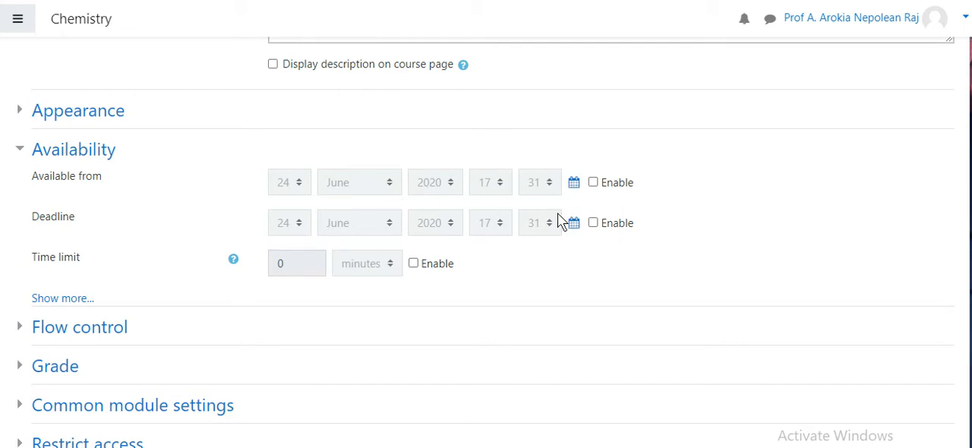
left_click(28, 152)
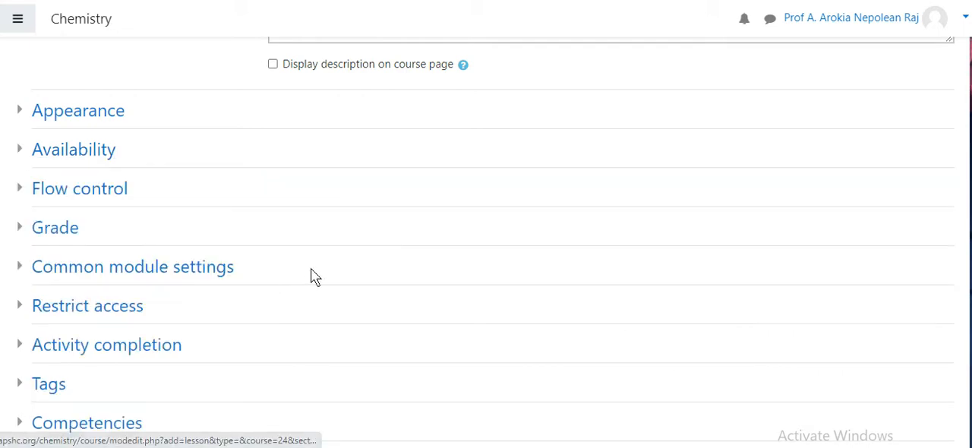
Examine the lesson's Flow control settings, including the choices for student review and retrying a question, and collapse the section
scroll(486, 243, "down", 1)
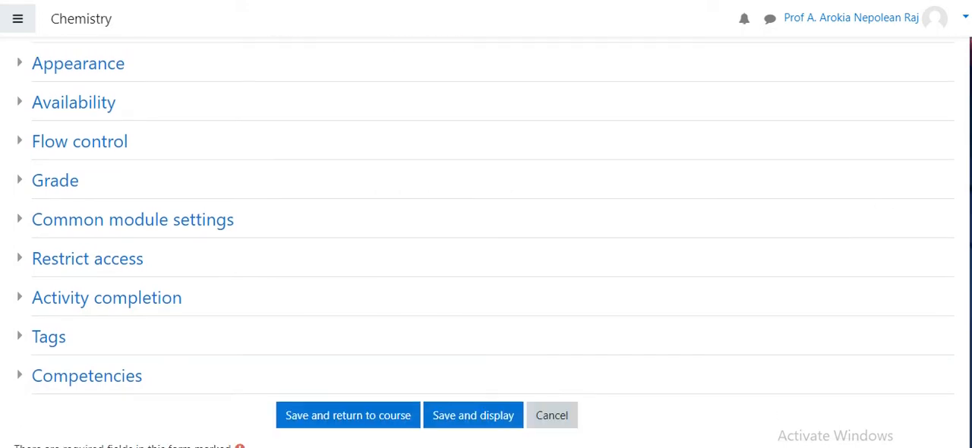
scroll(486, 243, "up", 1)
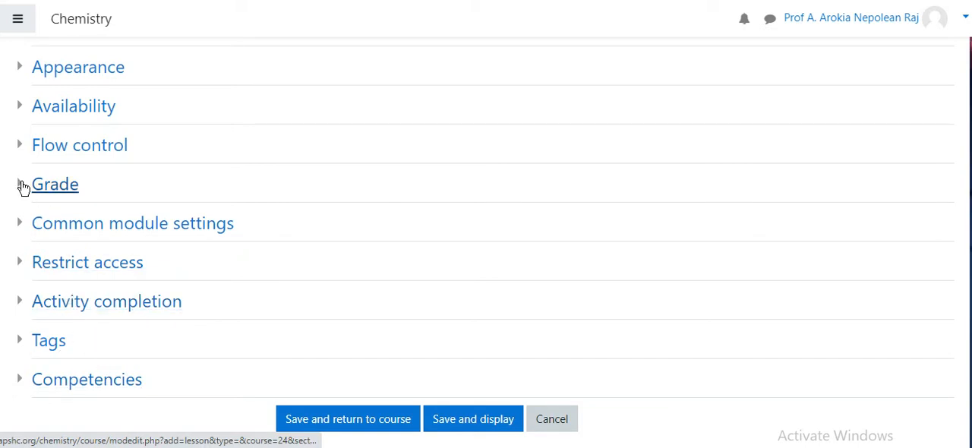
left_click(20, 149)
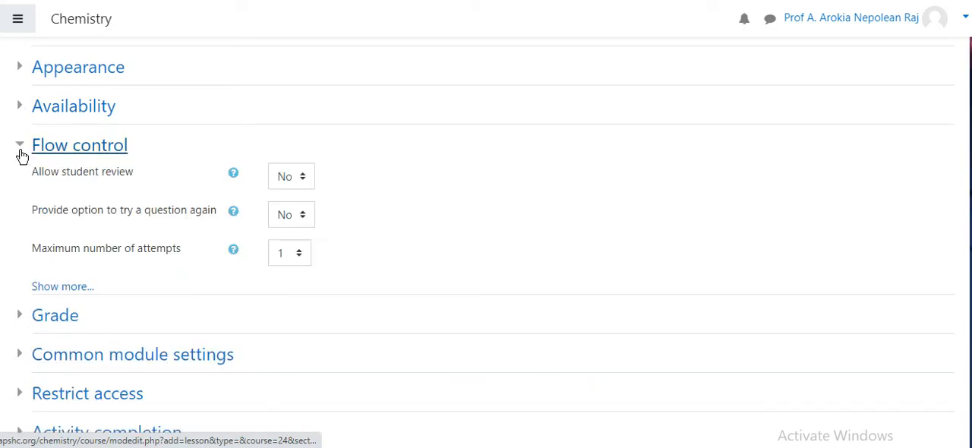
left_click(300, 181)
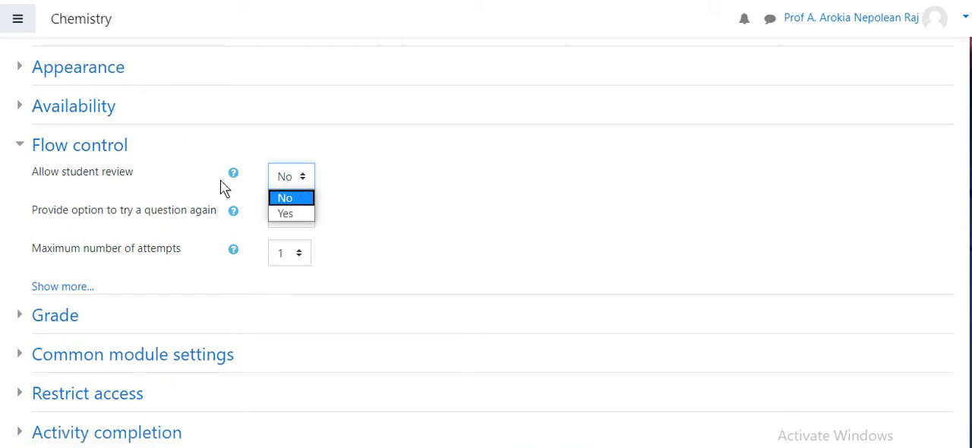
left_click(149, 199)
left_click(303, 217)
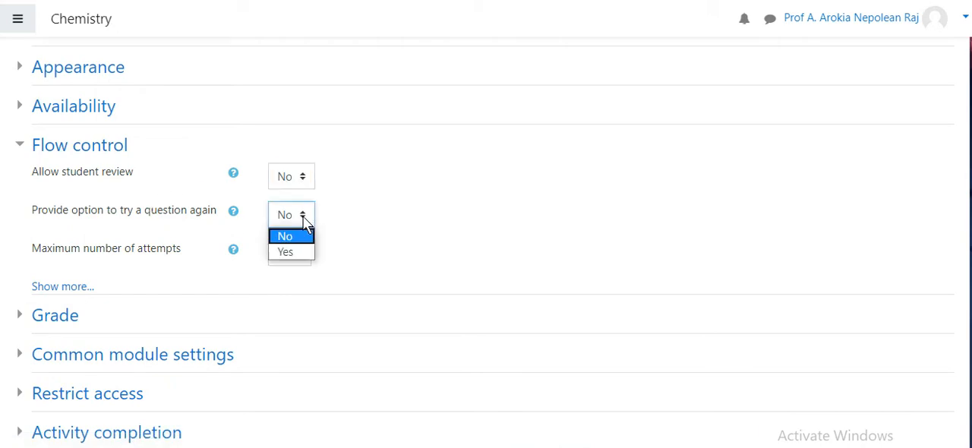
left_click(339, 223)
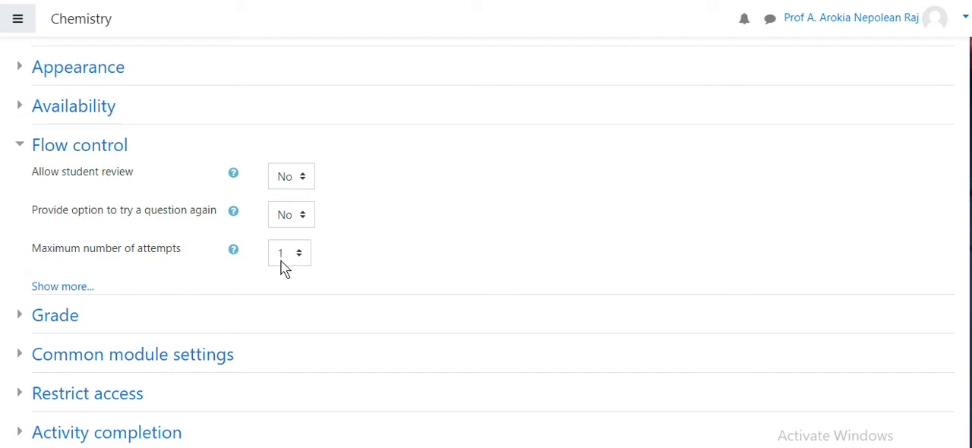
left_click(33, 146)
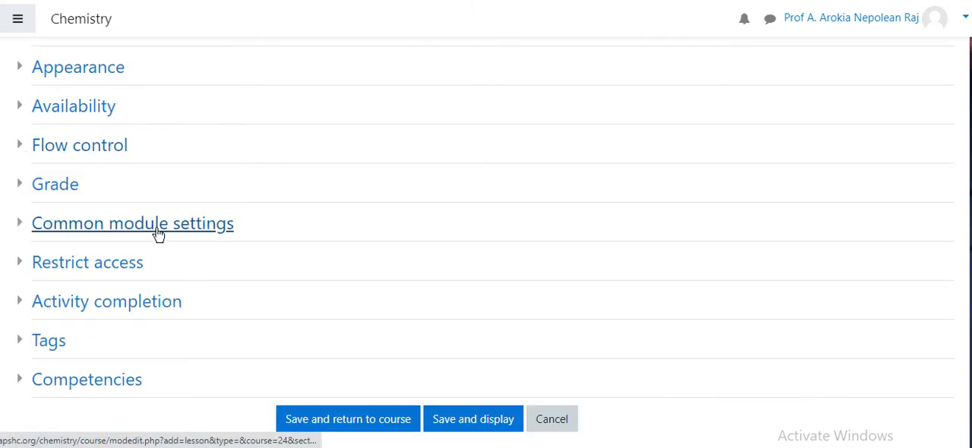
Expand the lesson's Grade settings, look at the grade type choices, and collapse the section again
left_click(20, 187)
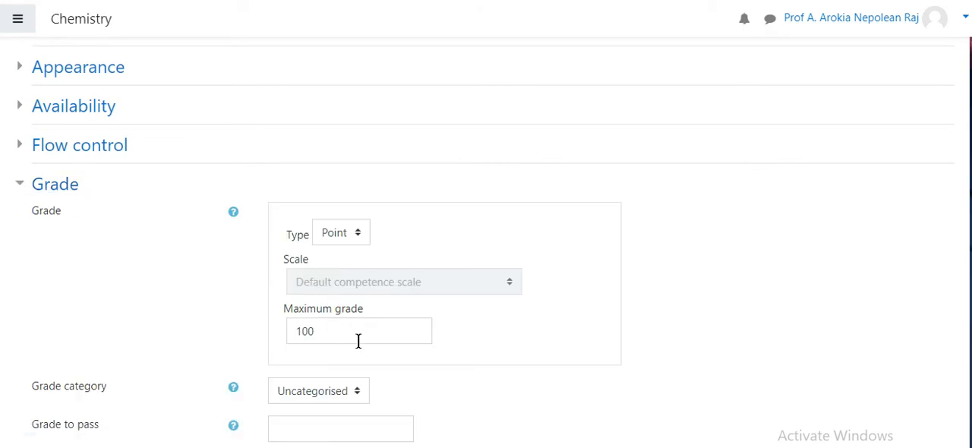
left_click(347, 234)
left_click(443, 230)
left_click(24, 187)
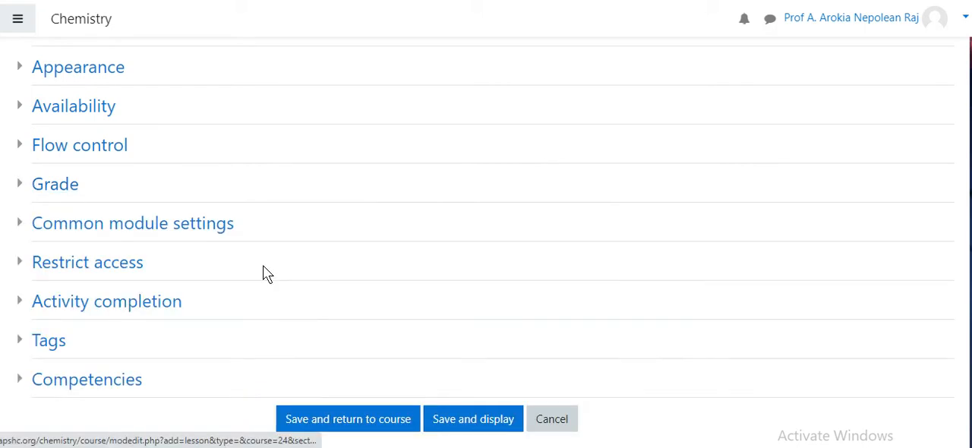
Set completion tracking to "Show activity as complete when conditions are met" and require students to receive a grade
scroll(638, 228, "down", 2)
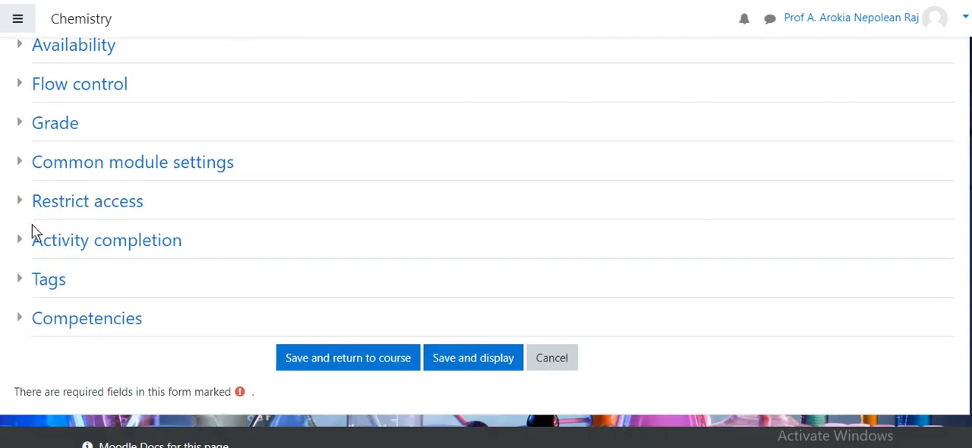
left_click(23, 242)
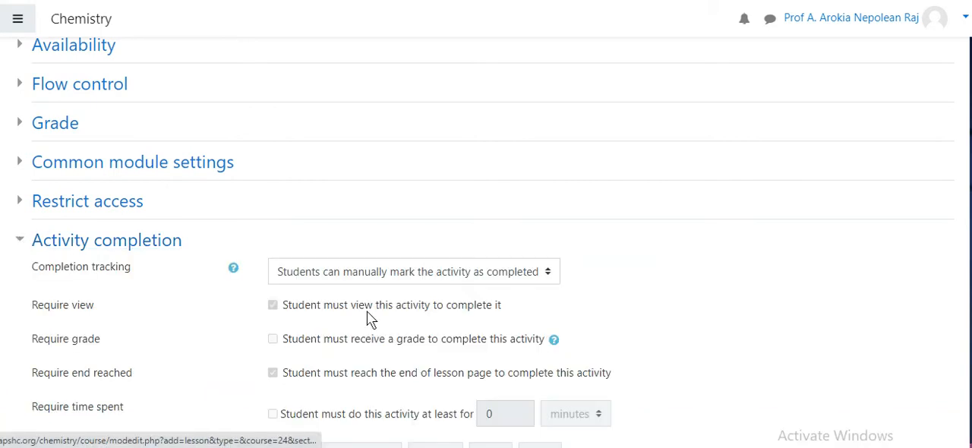
scroll(486, 243, "down", 2)
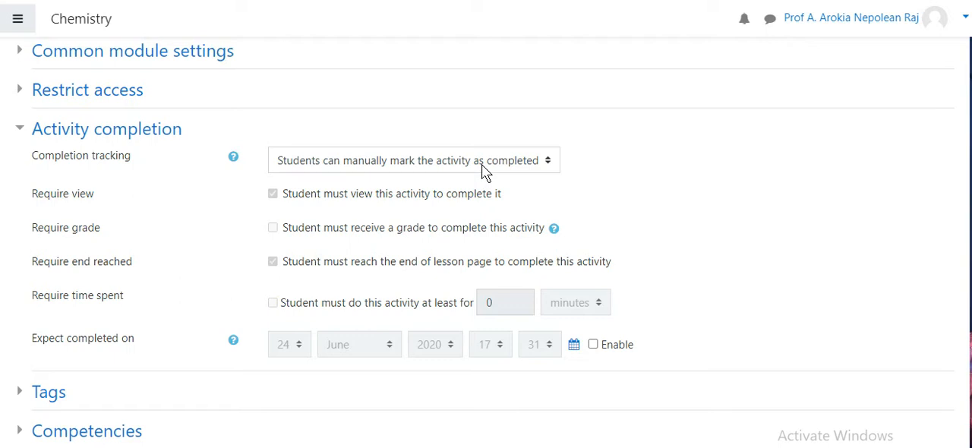
left_click(485, 172)
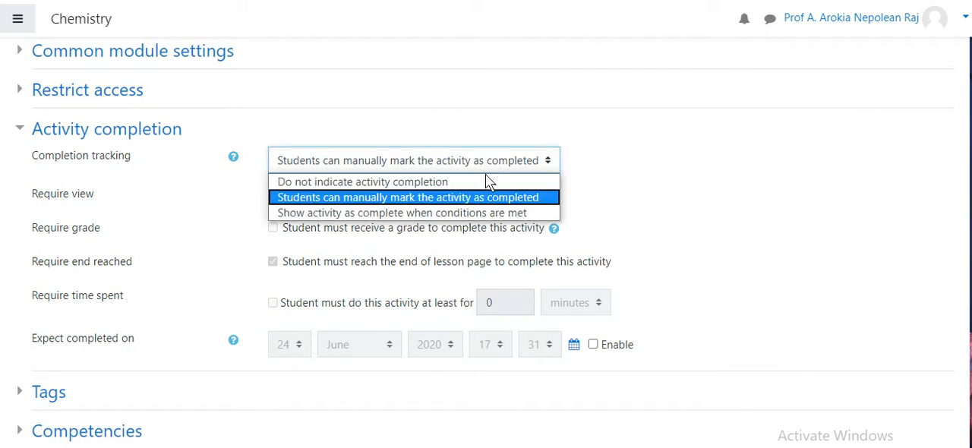
left_click(508, 215)
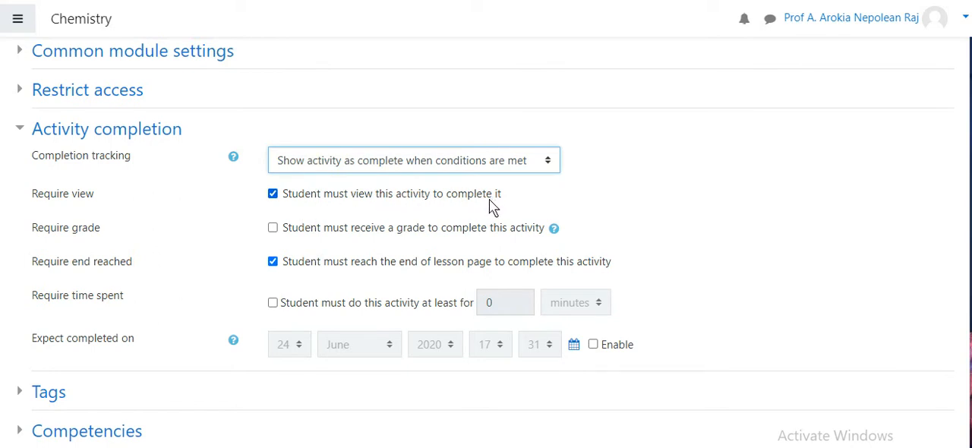
left_click(273, 228)
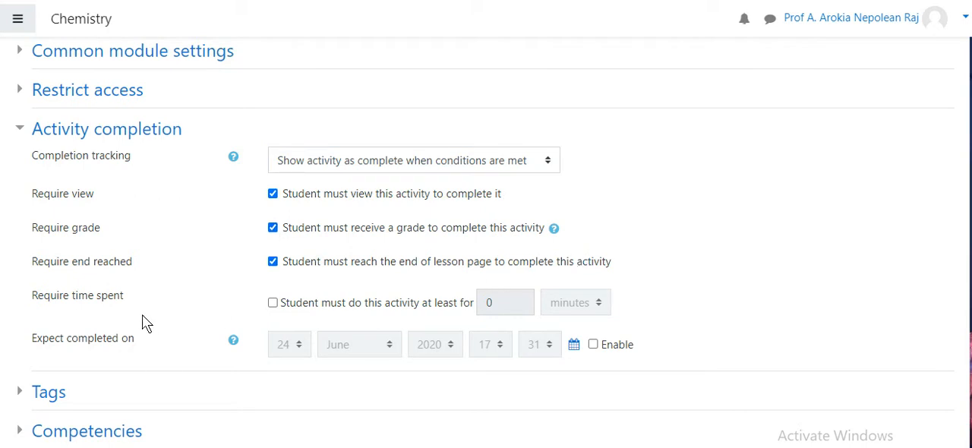
Require students to spend at least 60 minutes on the lesson for completion
scroll(336, 217, "down", 1)
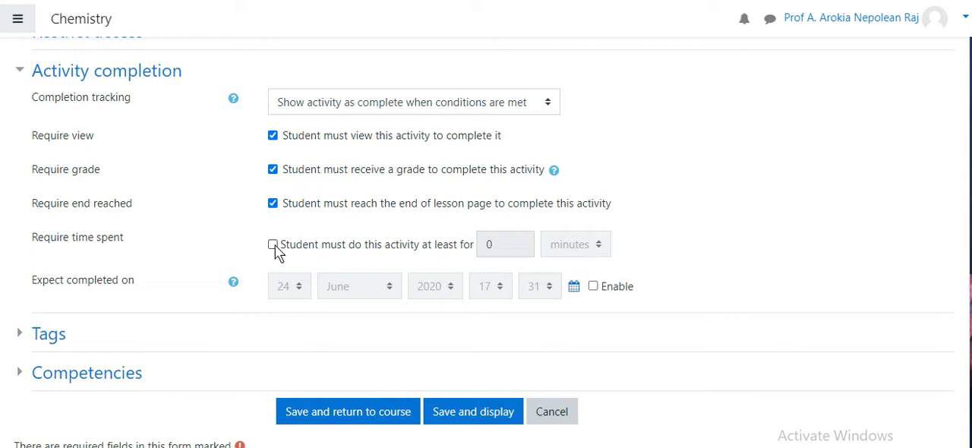
left_click(273, 245)
left_click_drag(518, 244, 479, 248)
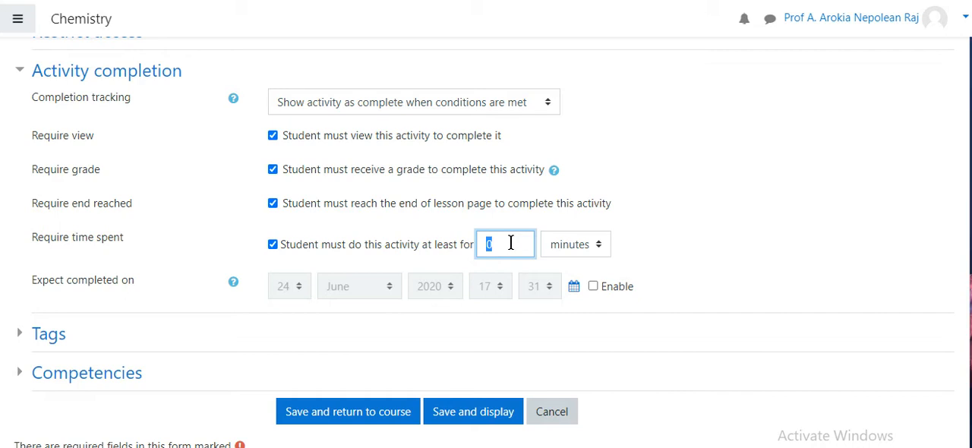
type("60")
left_click(765, 260)
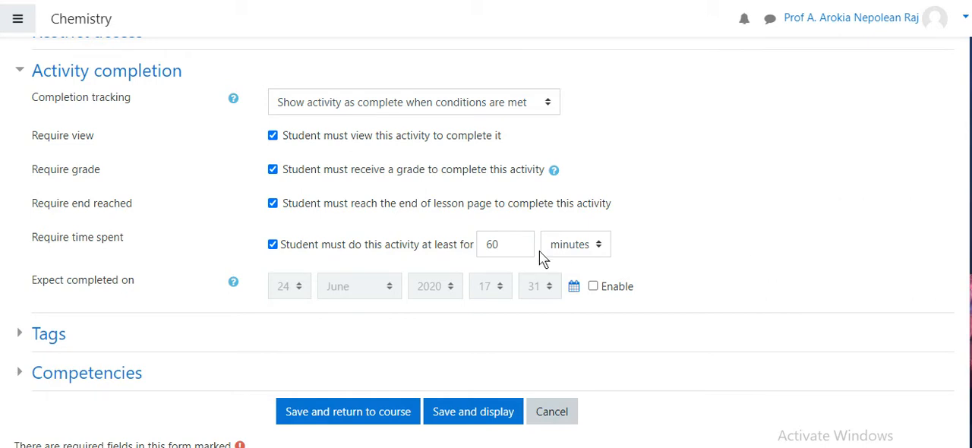
Enable the expected completion date, set it to 30 June 2020, and save and display the lesson
left_click(594, 287)
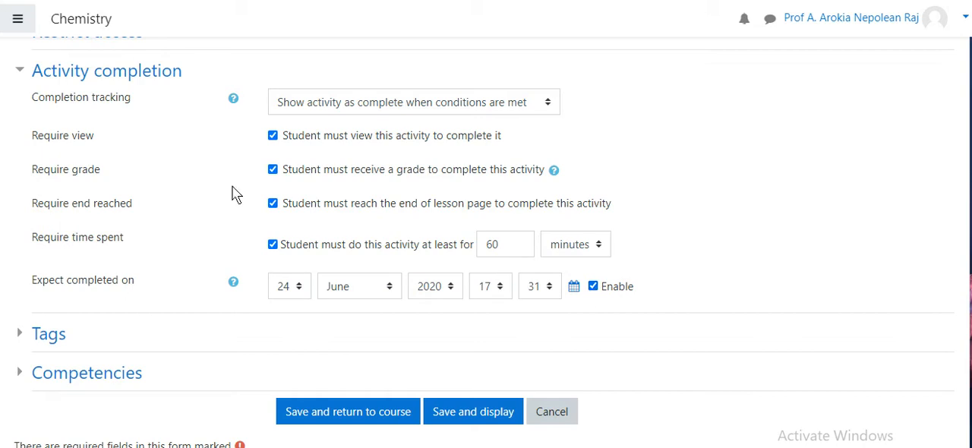
left_click(299, 288)
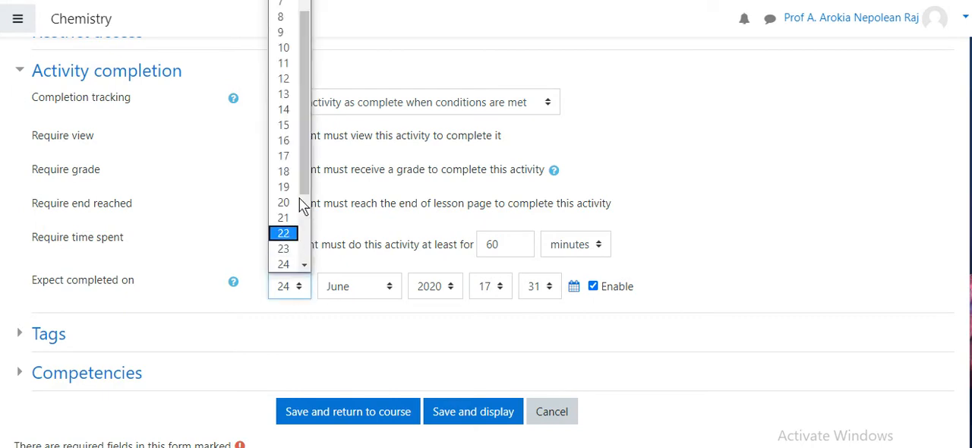
left_click_drag(302, 178, 310, 247)
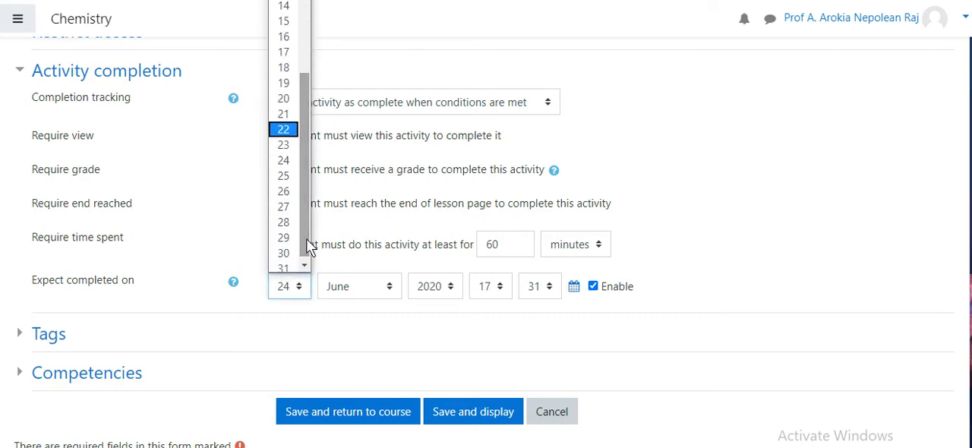
left_click(296, 254)
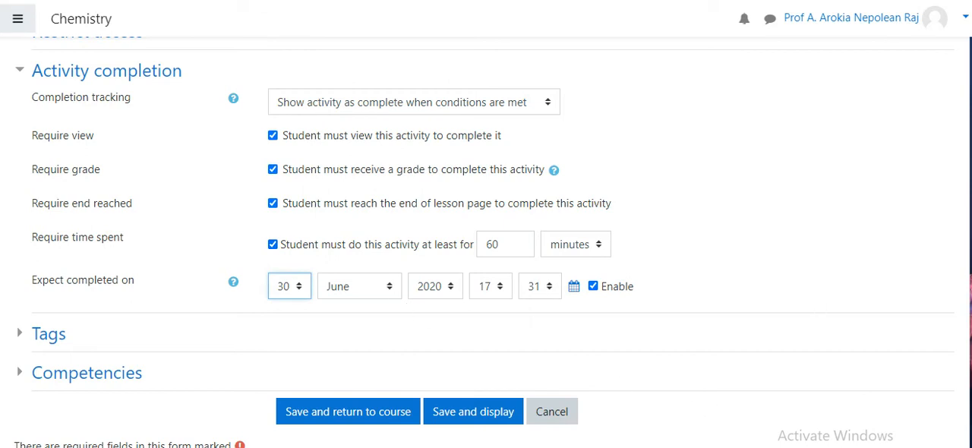
scroll(746, 330, "down", 3)
left_click(476, 311)
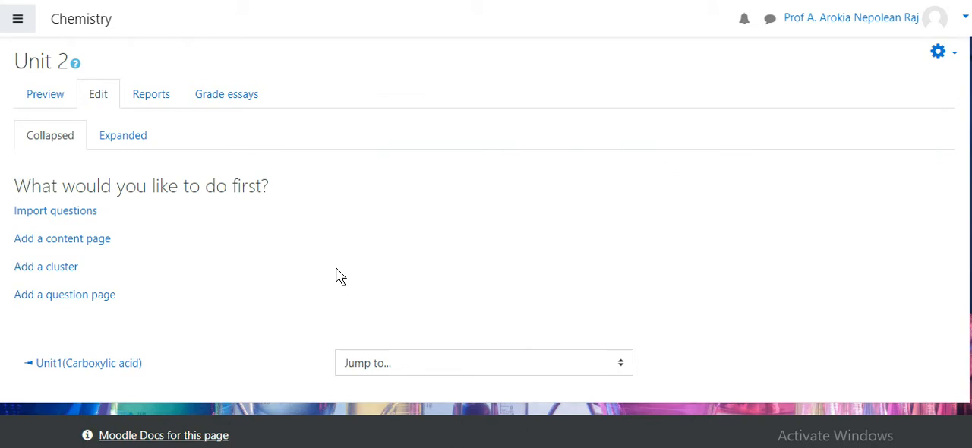
Add a content page to the Unit 2 lesson, title it "syllabus", and go to its page contents
left_click(93, 240)
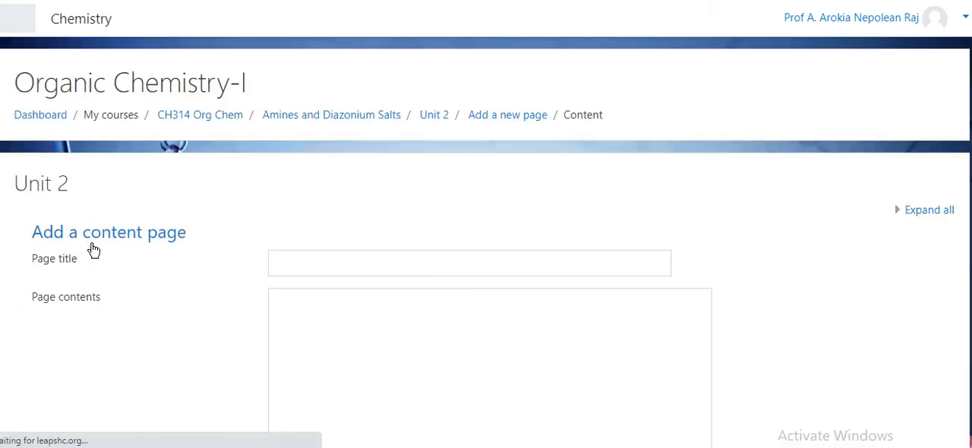
left_click(340, 268)
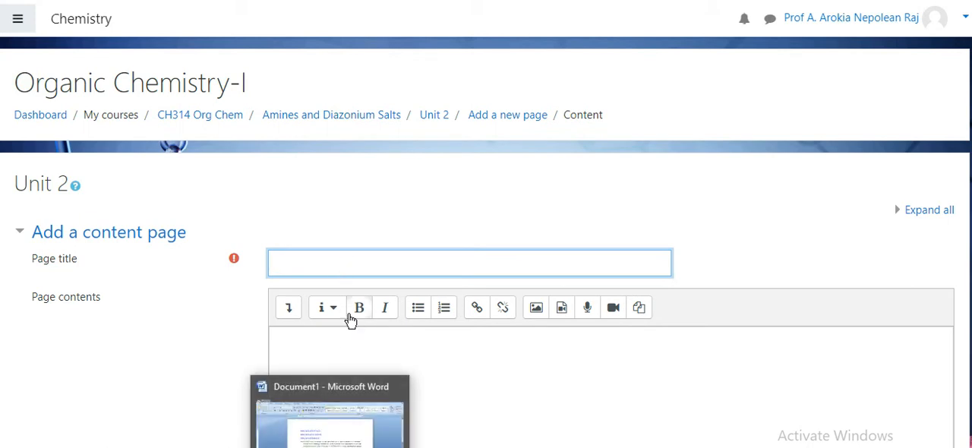
type("sy")
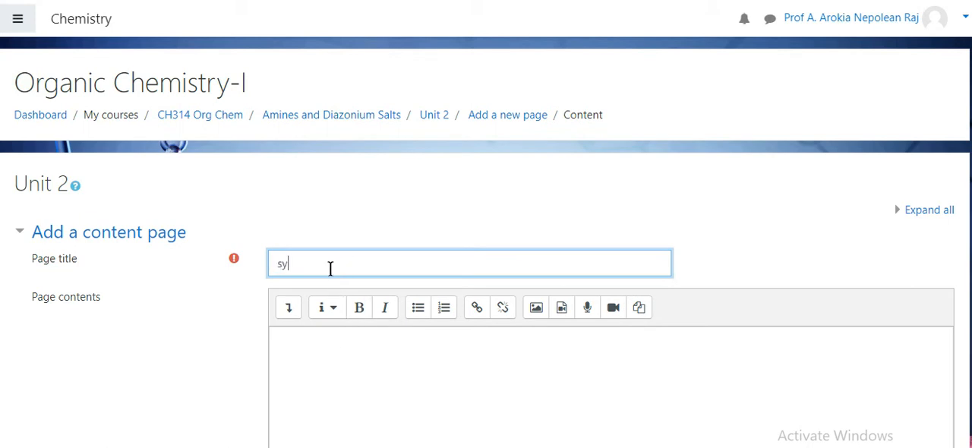
type("llabuws")
key("BackSpace")
left_click(357, 391)
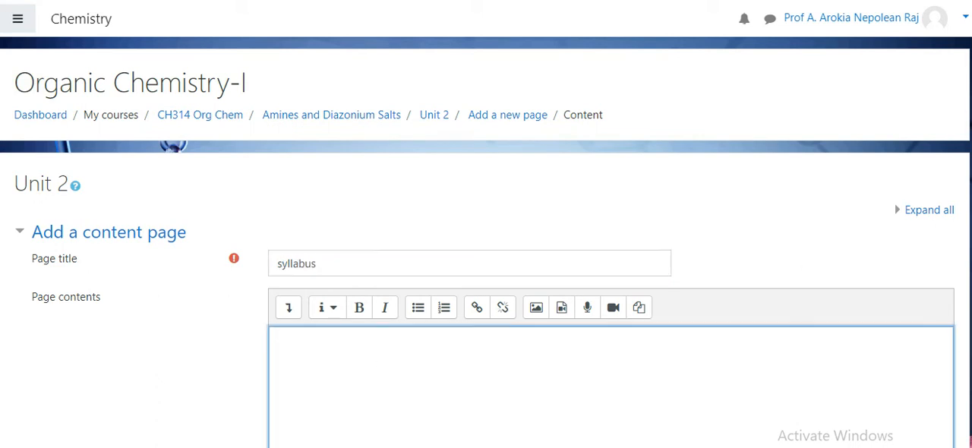
scroll(486, 243, "down", 3)
scroll(486, 243, "up", 1)
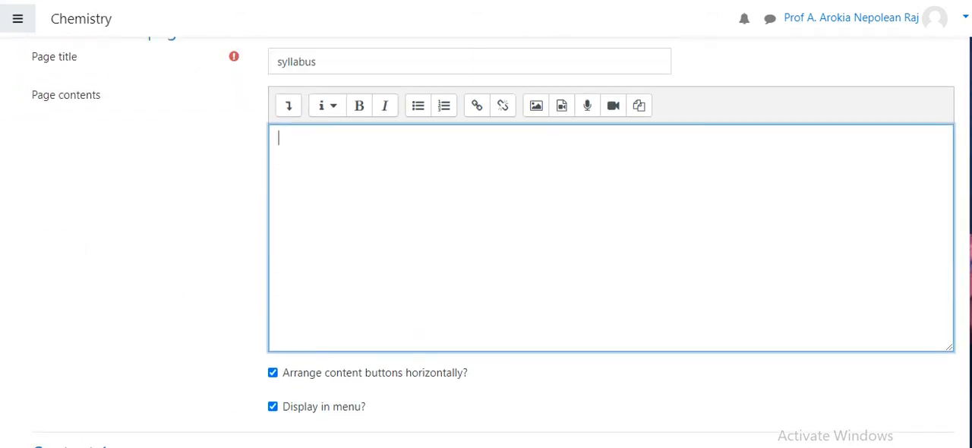
scroll(486, 243, "down", 1)
Open the pinned "9. UG, PG & M.Phil Chemistry Syllabus 2017" document in Microsoft Word and switch to its window
left_click(331, 446)
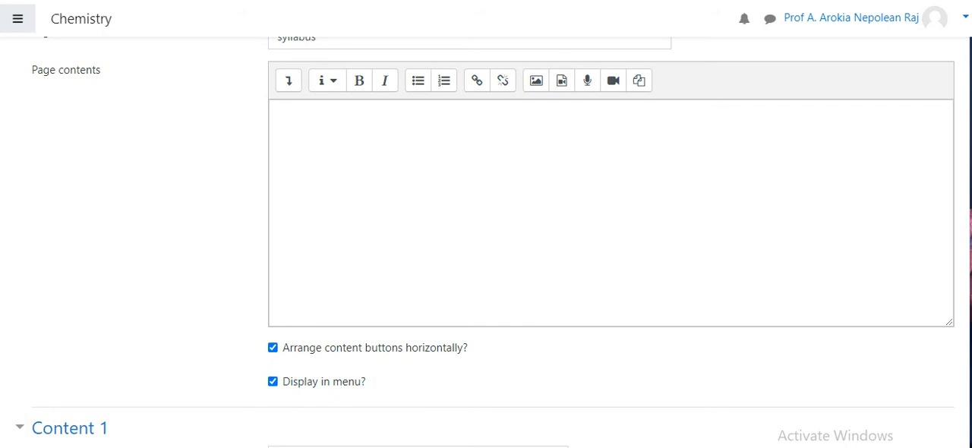
right_click(330, 446)
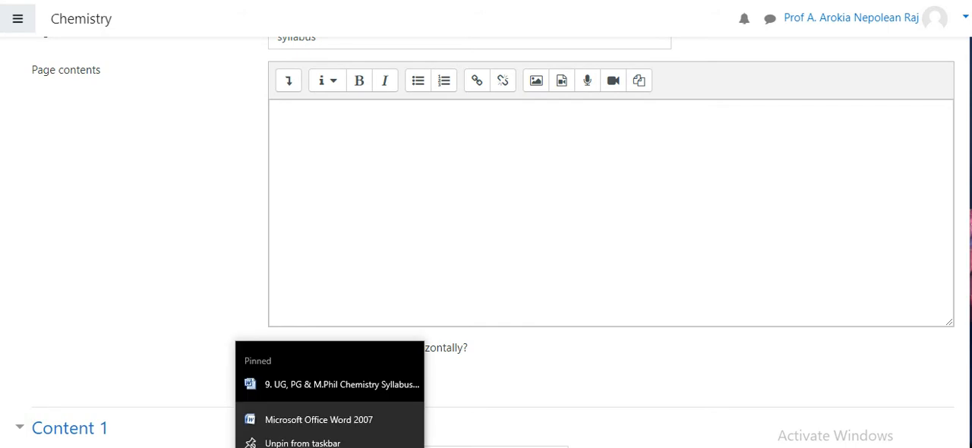
left_click(330, 388)
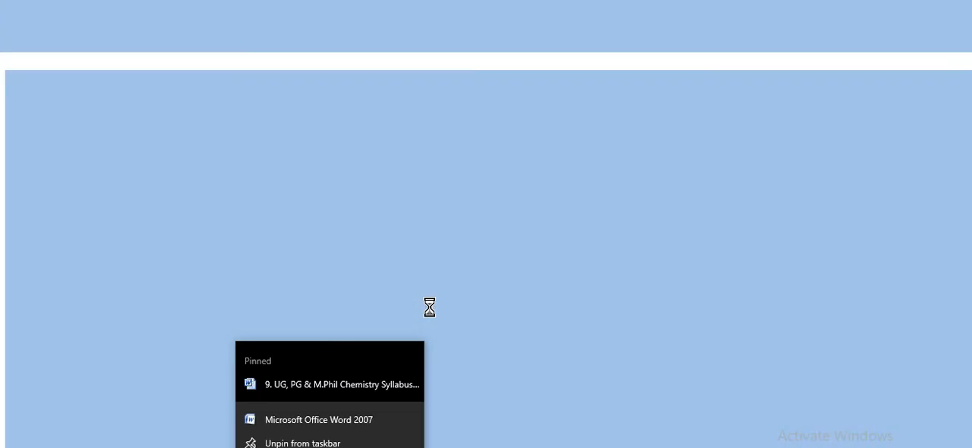
key("alt+Tab")
key("alt+Tab")
key("Tab")
key("Tab")
key("Tab")
key("Tab")
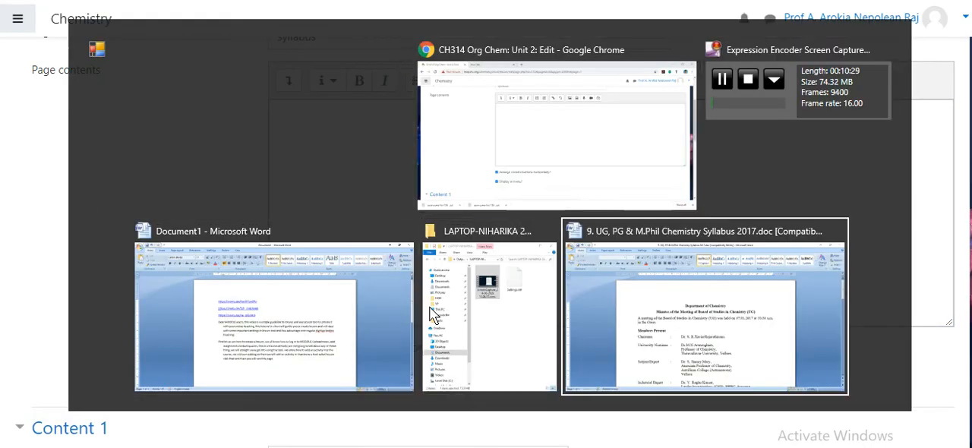
Find the Semester IV Physical Chemistry Practical-II syllabus in the Word document and copy its text through experiment 12
left_click_drag(971, 161, 971, 163)
scroll(492, 258, "up", 20)
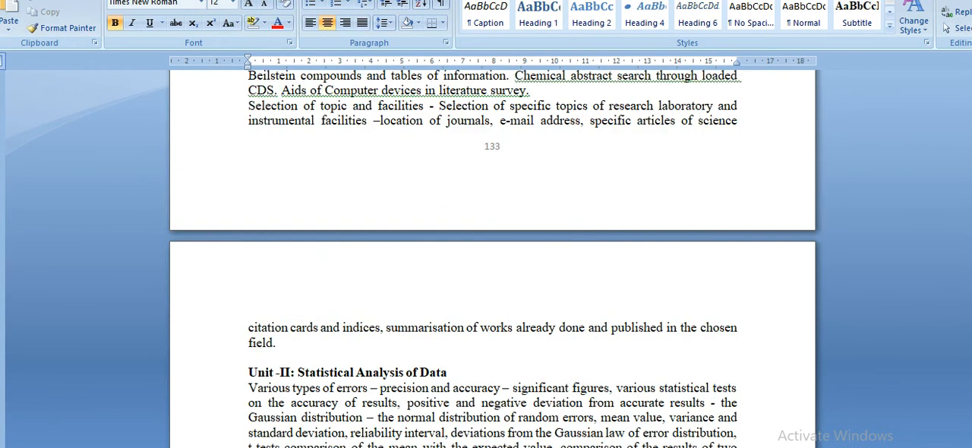
scroll(492, 258, "up", 20)
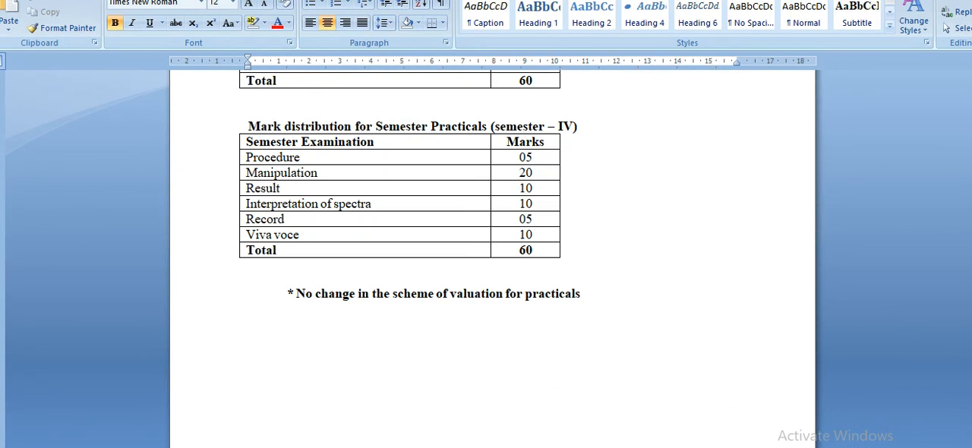
scroll(492, 258, "up", 20)
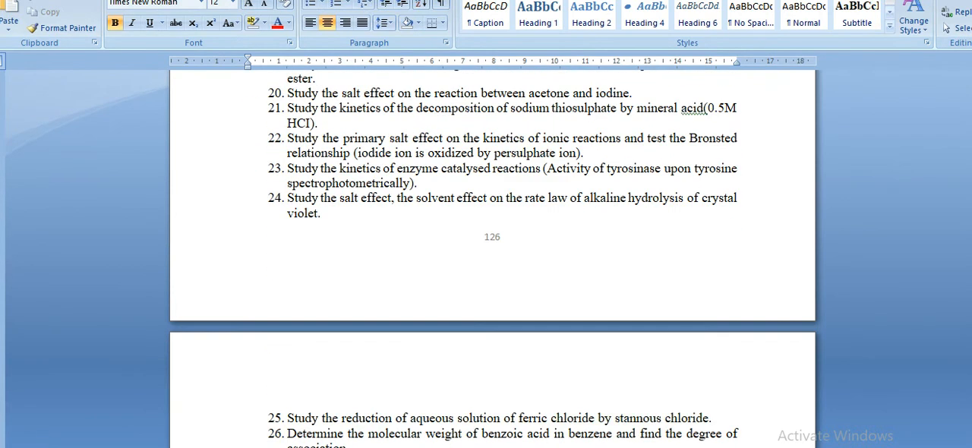
scroll(492, 258, "down", 10)
scroll(492, 258, "down", 6)
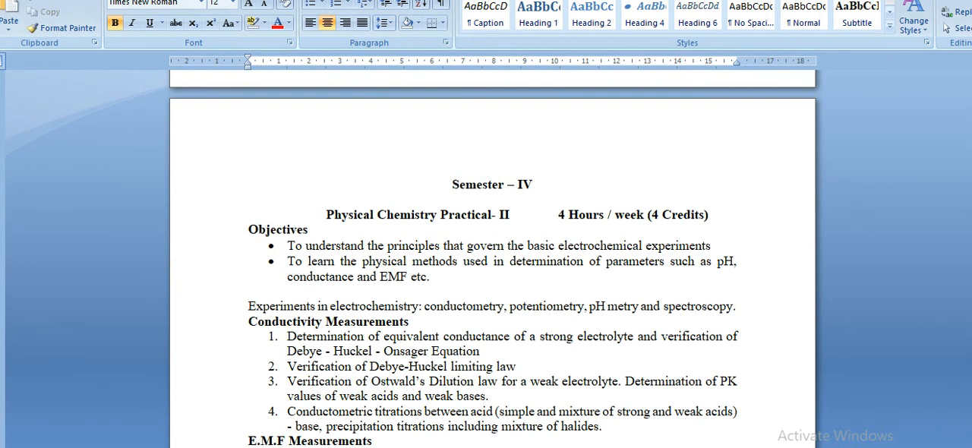
left_click_drag(416, 191, 377, 147)
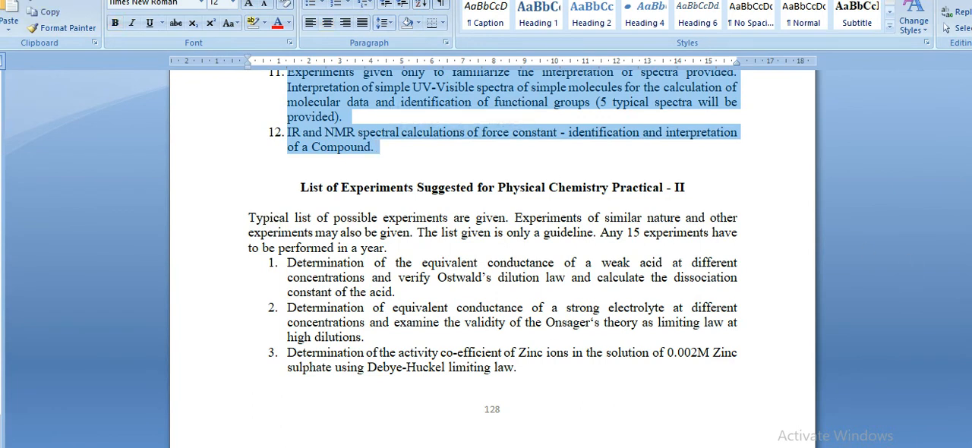
Switch to the Moodle lesson in Chrome and paste the copied syllabus into the page contents
key("alt+Tab")
left_click(397, 240)
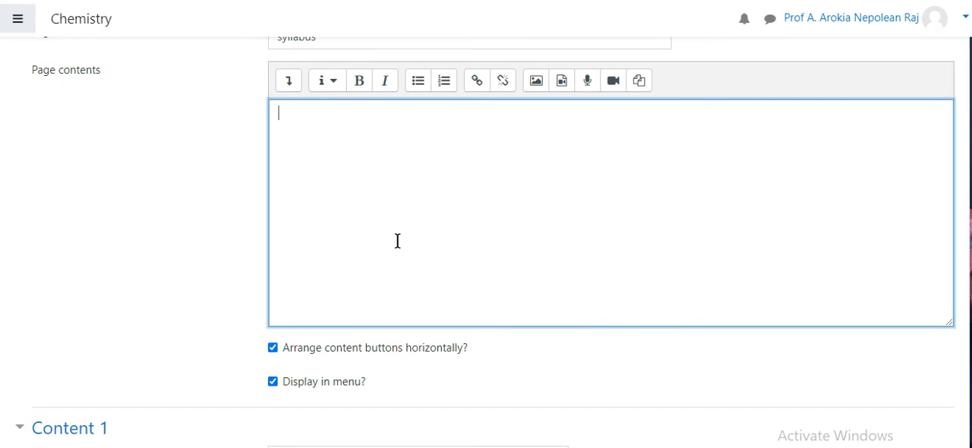
key("ctrl+v")
scroll(948, 179, "down", 1)
left_click_drag(951, 179, 964, 331)
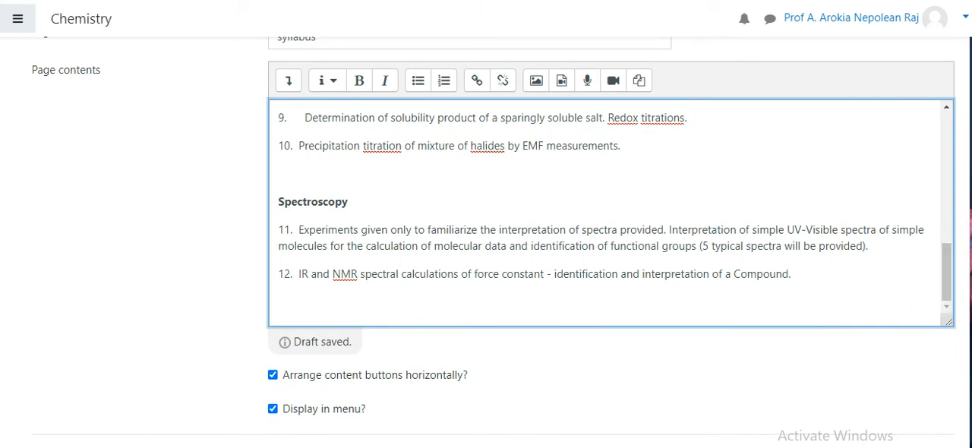
Set the Content 1 description to "Continue" and its jump to Next page
scroll(486, 227, "down", 5)
left_click(346, 136)
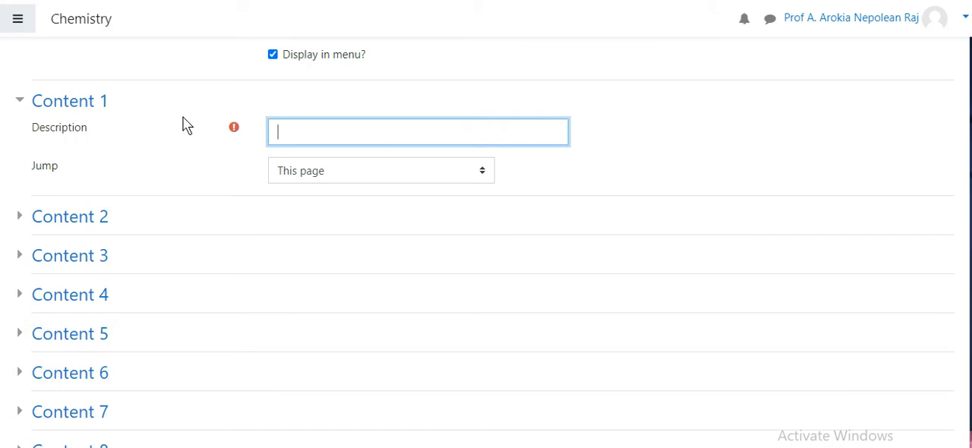
scroll(944, 218, "up", 2)
scroll(377, 232, "up", 1)
scroll(377, 232, "down", 1)
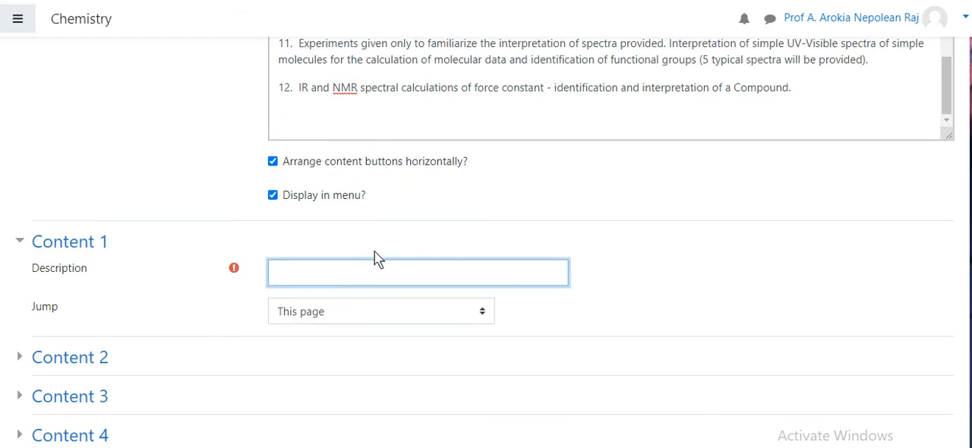
type("ex")
key("BackSpace")
key("BackSpace")
key("BackSpace")
type("Contiu")
type("e")
key("BackSpace")
key("BackSpace")
type("nue")
left_click(552, 323)
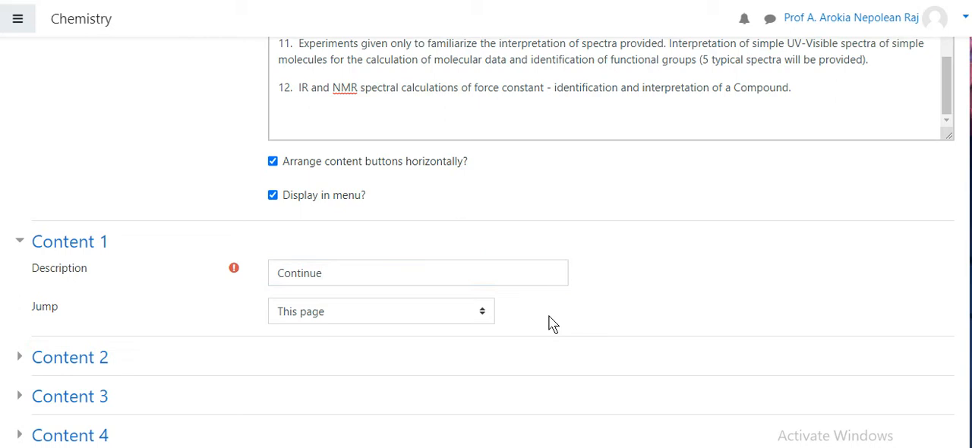
left_click(456, 318)
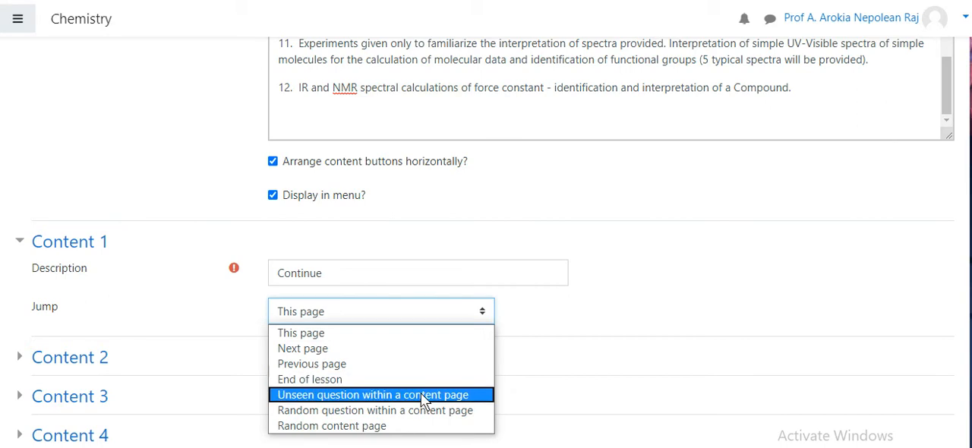
left_click(410, 351)
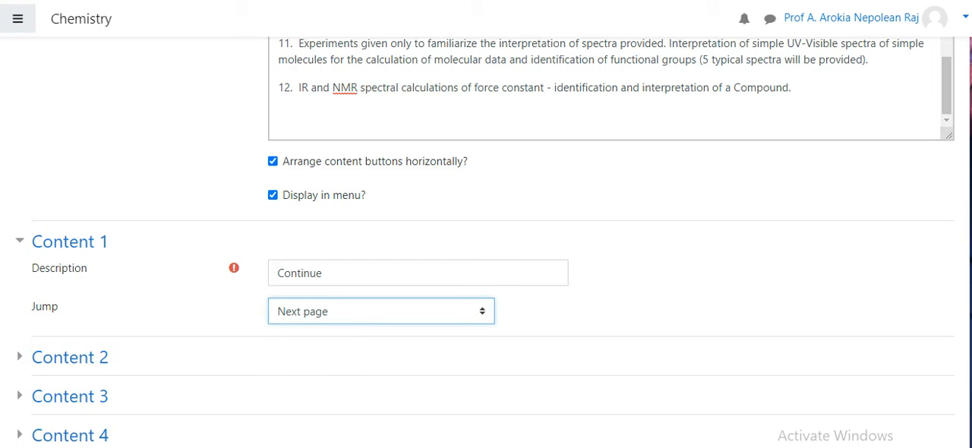
Expand the Content 2 and Content 3 sections to examine their fields, and collapse both again
scroll(486, 243, "down", 3)
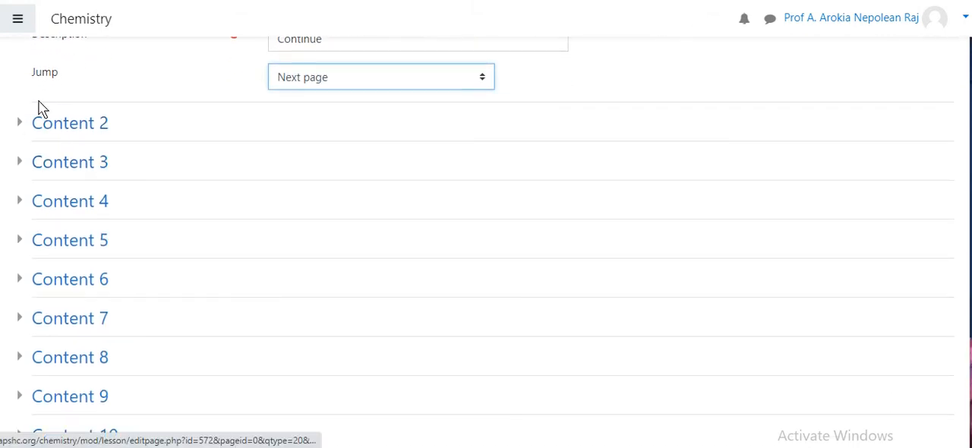
left_click(24, 123)
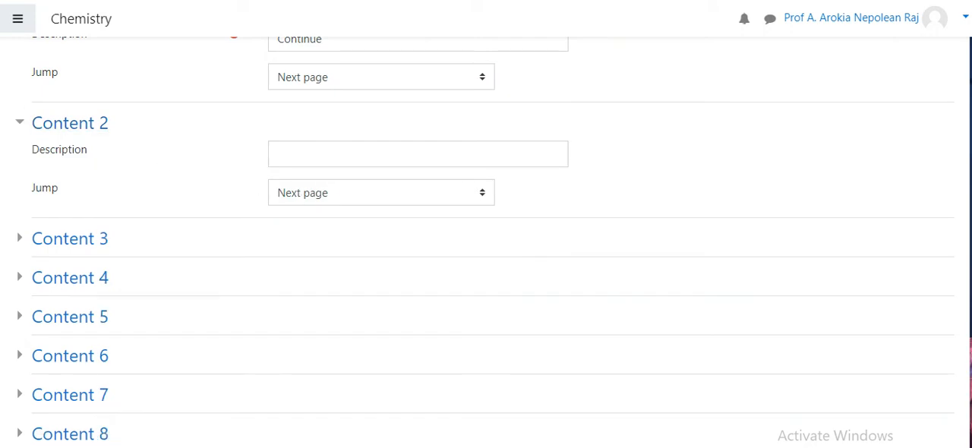
left_click(19, 241)
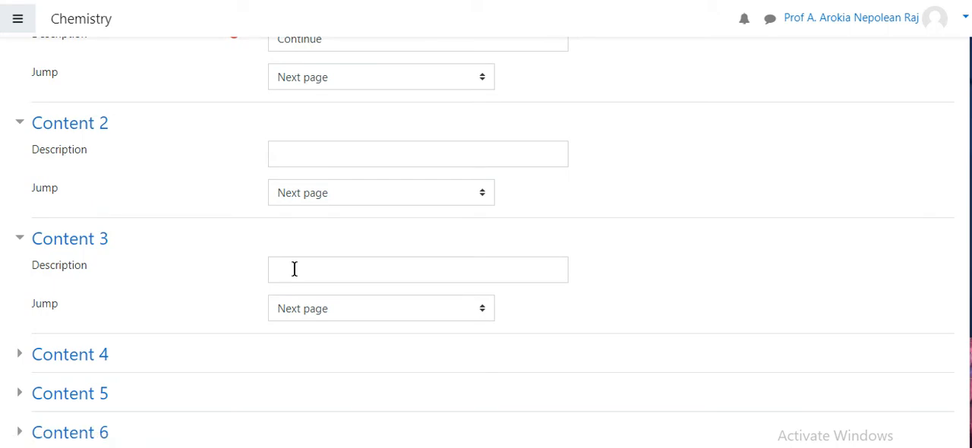
left_click(21, 240)
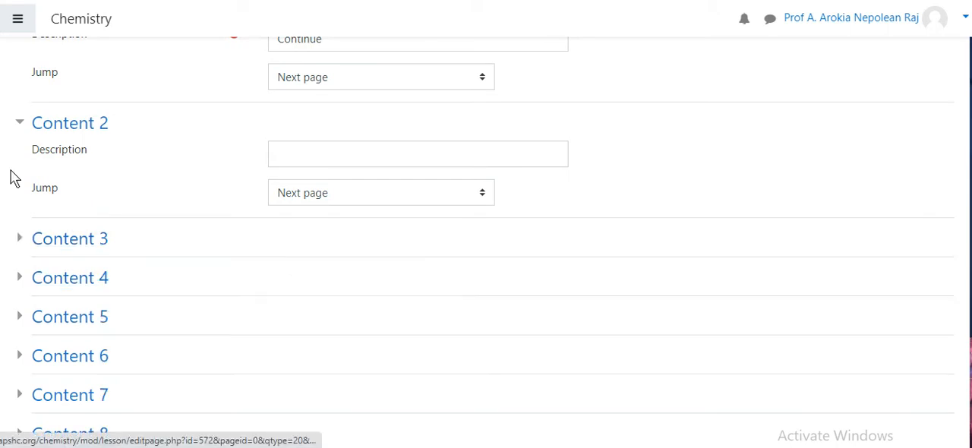
left_click(18, 125)
Save the syllabus content page in the Unit 2 lesson
scroll(646, 280, "up", 1)
scroll(486, 243, "up", 2)
scroll(341, 200, "up", 1)
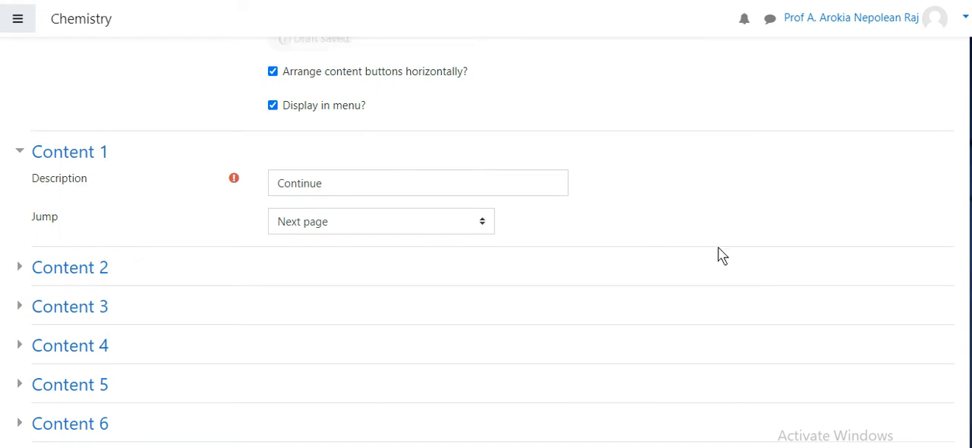
scroll(486, 228, "down", 4)
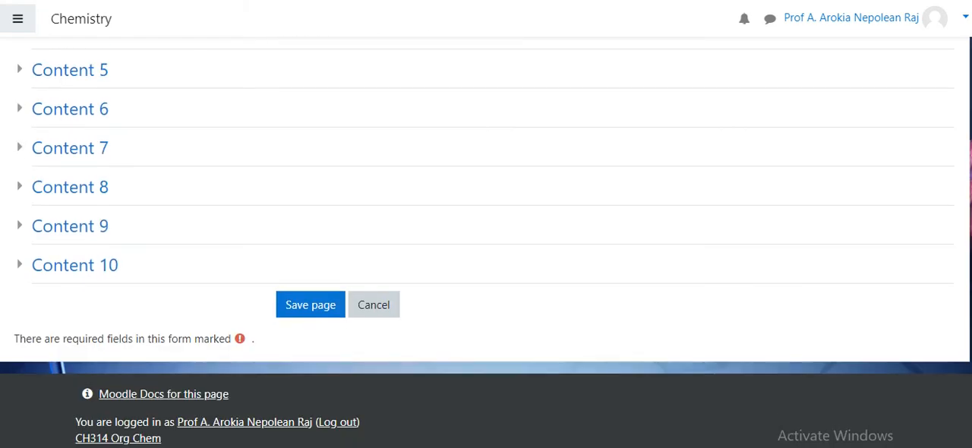
left_click(299, 308)
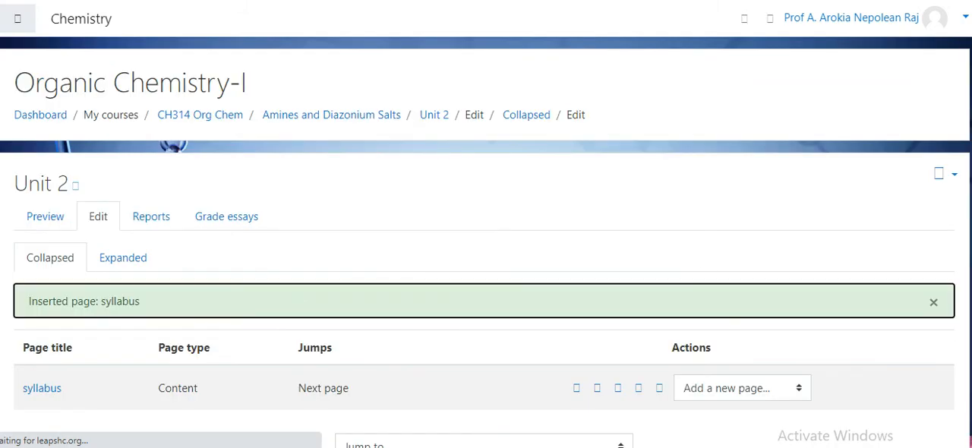
Preview the Unit 2 lesson and review the syllabus page from its heading down to the Continue button
scroll(486, 243, "down", 1)
scroll(486, 243, "down", 1)
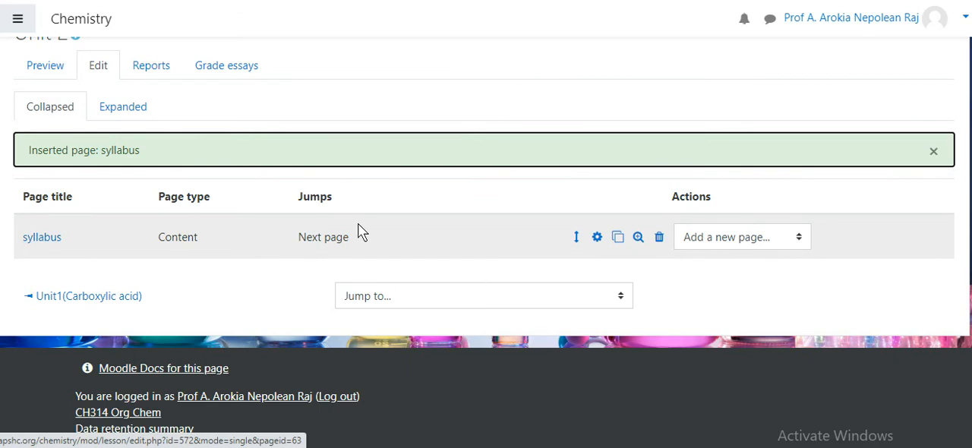
scroll(486, 243, "up", 1)
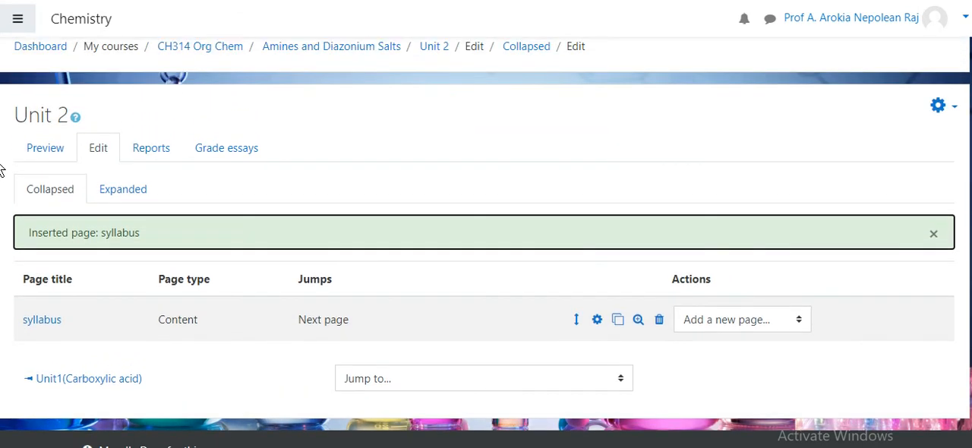
left_click(34, 153)
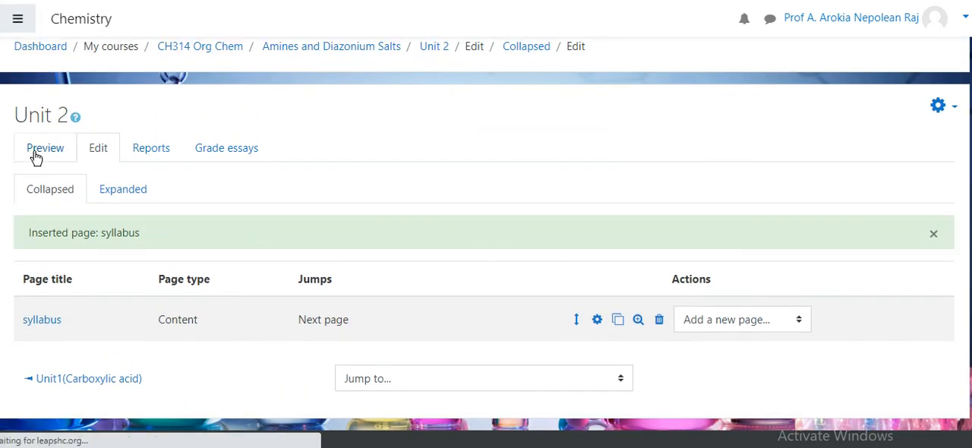
scroll(486, 243, "up", 9)
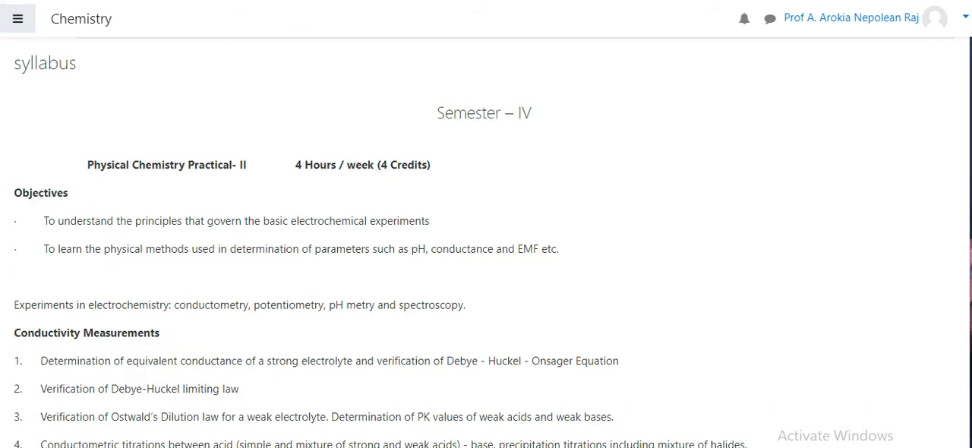
scroll(486, 243, "up", 2)
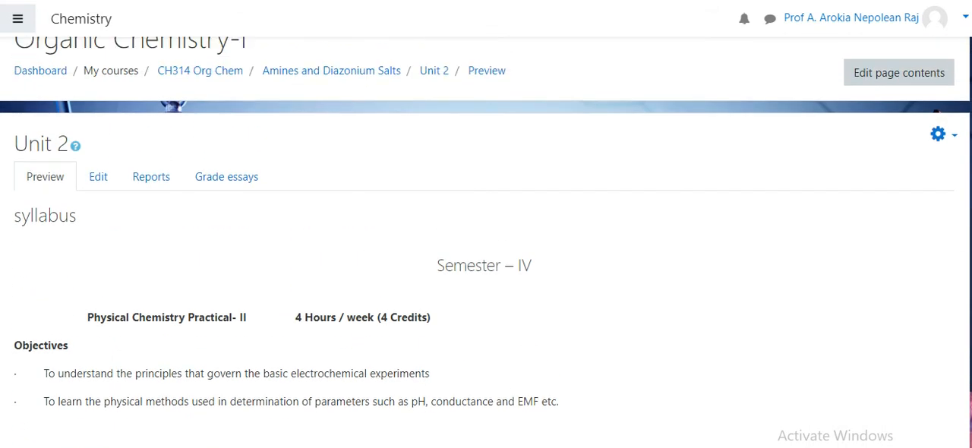
scroll(486, 243, "down", 2)
scroll(486, 243, "down", 5)
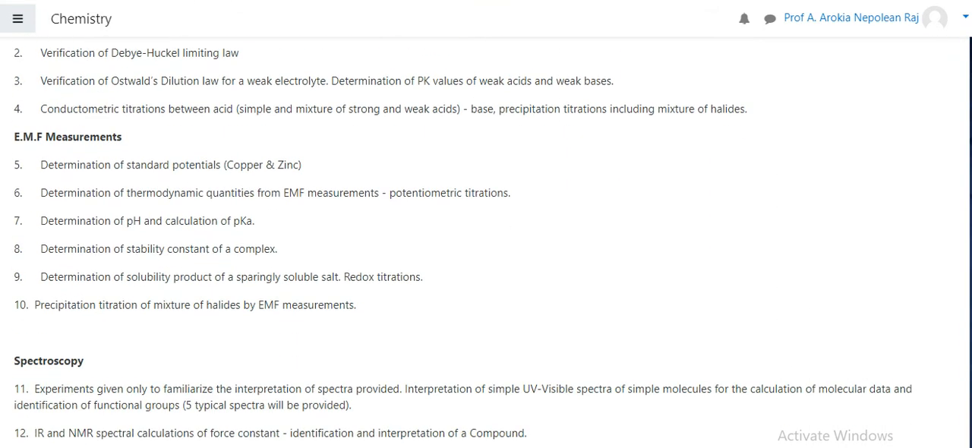
scroll(485, 243, "down", 1)
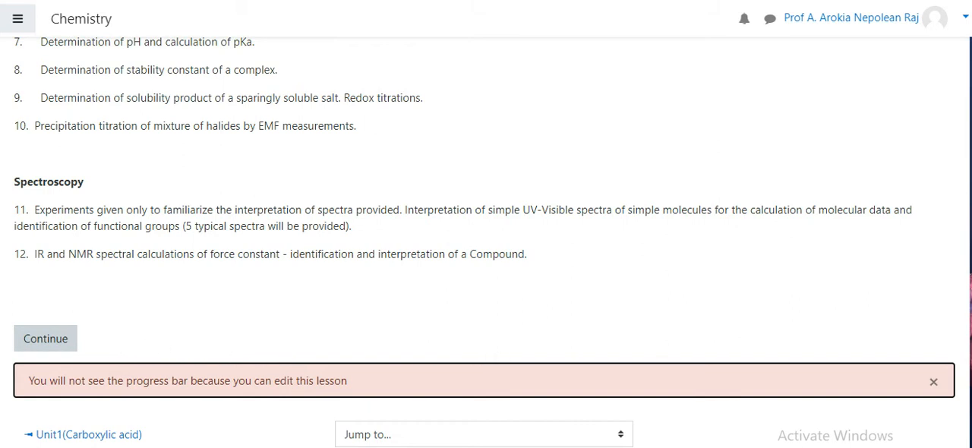
scroll(968, 148, "up", 6)
scroll(969, 148, "up", 3)
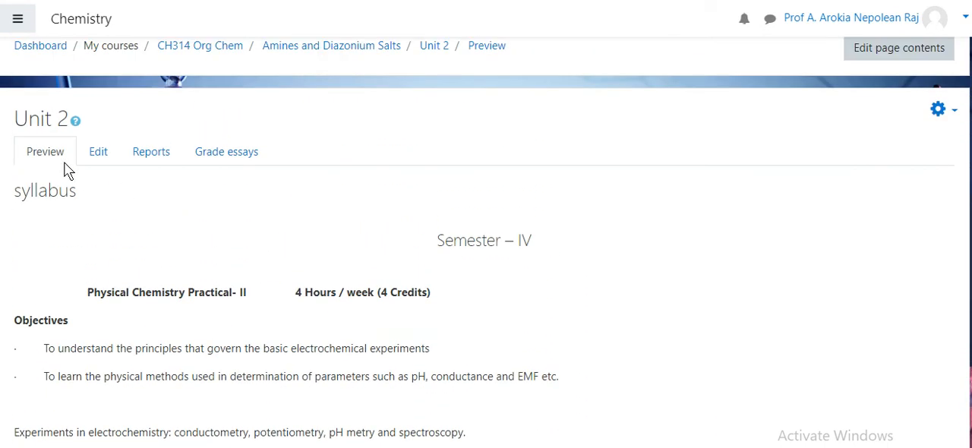
Return to editing the lesson, add a content page after syllabus, title it "lecture 1", and go to its page contents
left_click(103, 155)
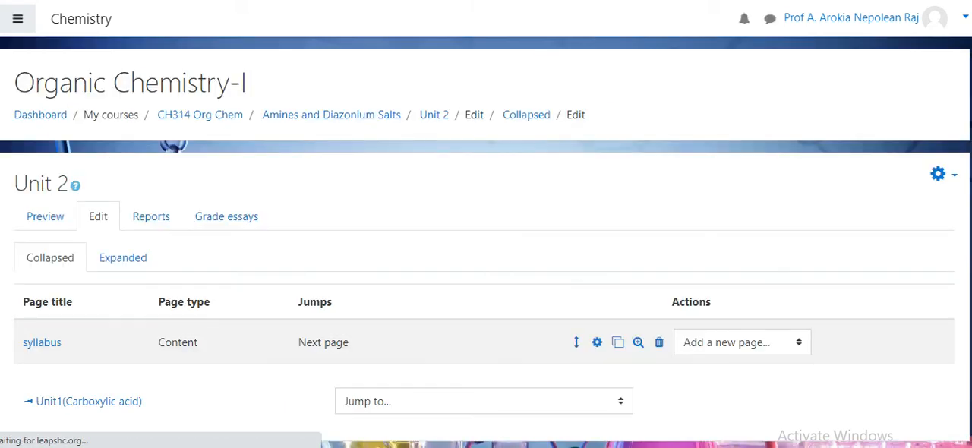
scroll(582, 265, "down", 2)
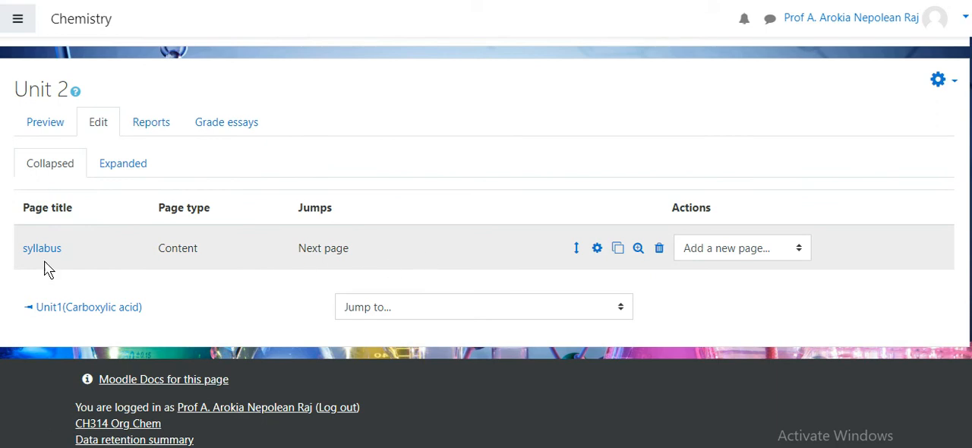
left_click(767, 249)
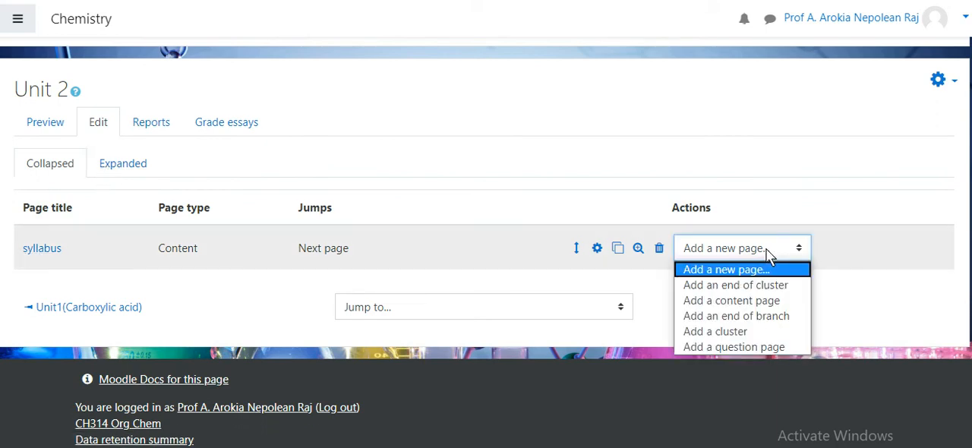
left_click(773, 300)
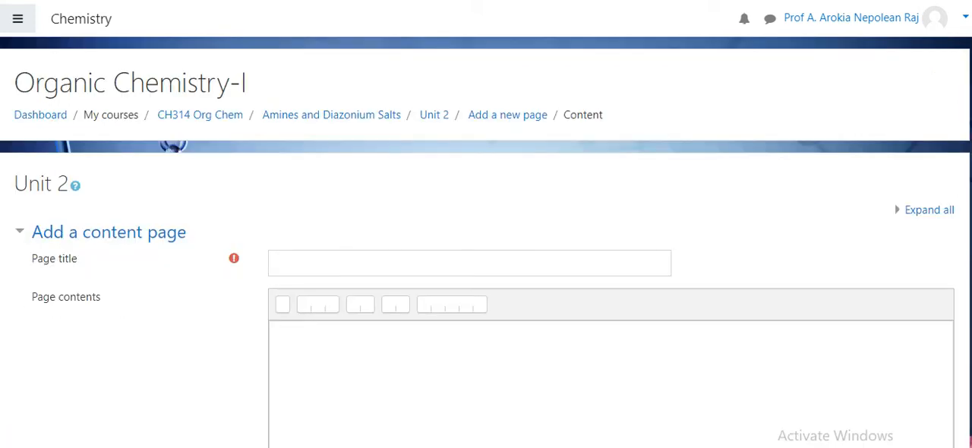
left_click(389, 260)
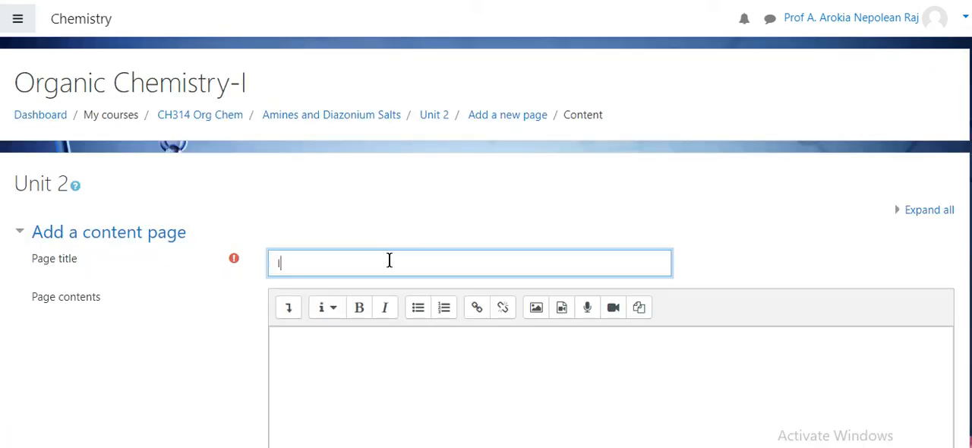
type("lecture 1")
left_click(406, 370)
scroll(881, 197, "down", 5)
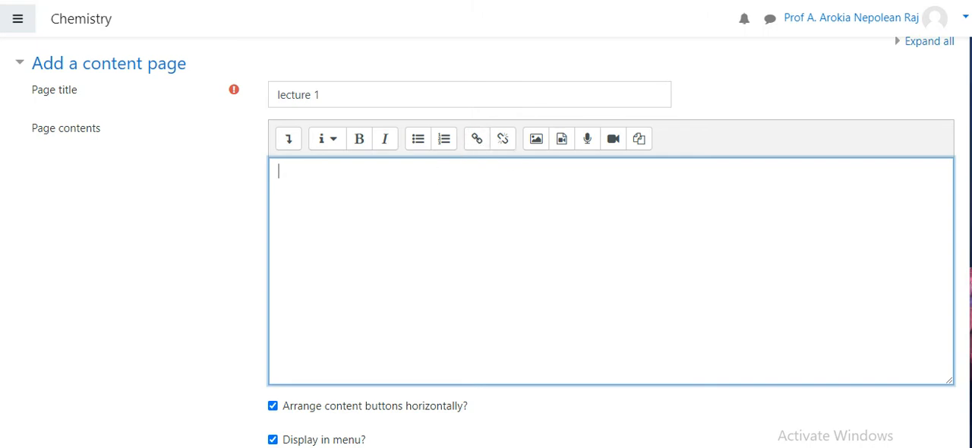
Switch to Document1 in Word, copy the first YouTube link, and return to the lecture 1 page contents
left_click(330, 446)
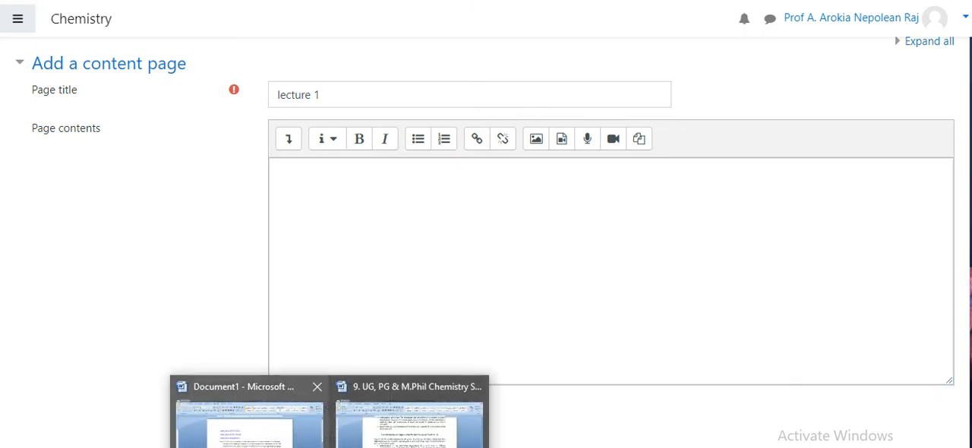
left_click(250, 421)
left_click(244, 157)
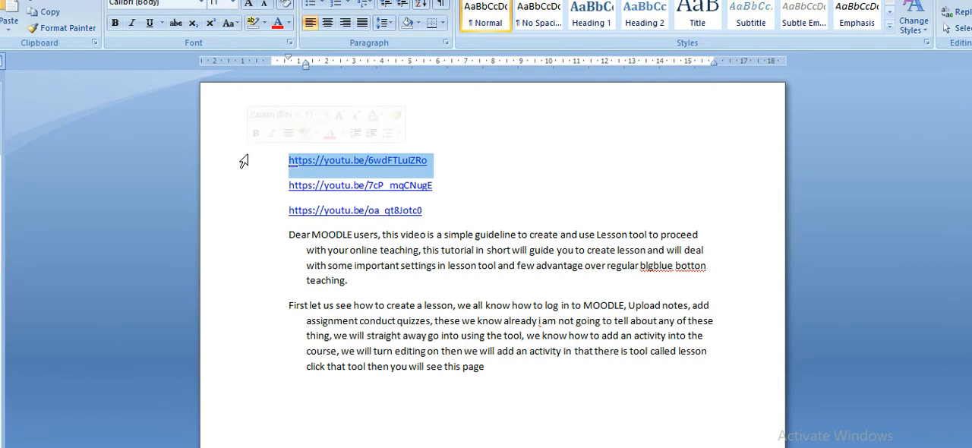
key("alt+Tab")
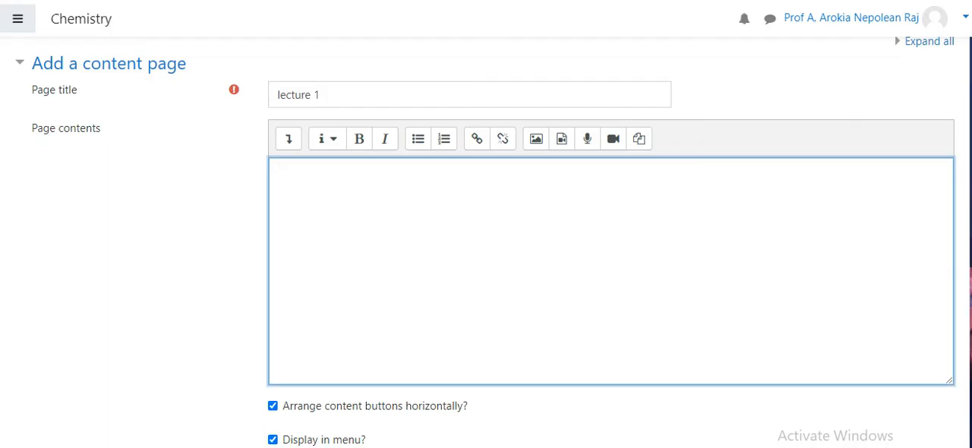
left_click(256, 414)
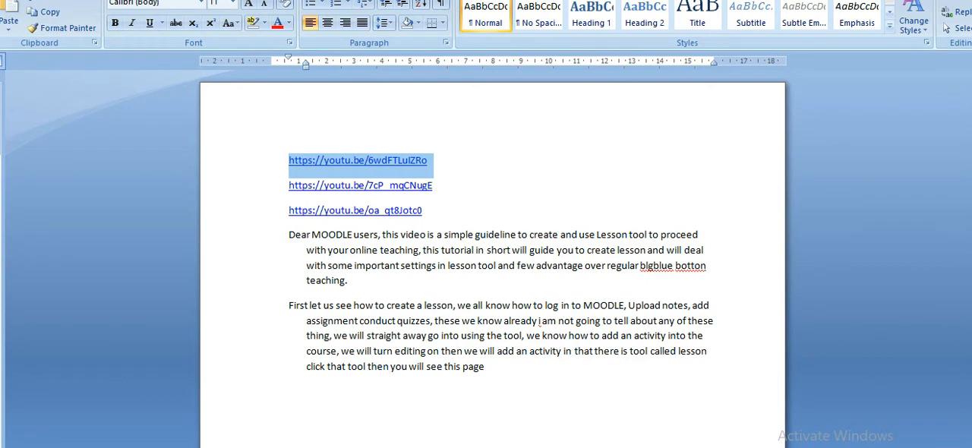
key("alt+Tab")
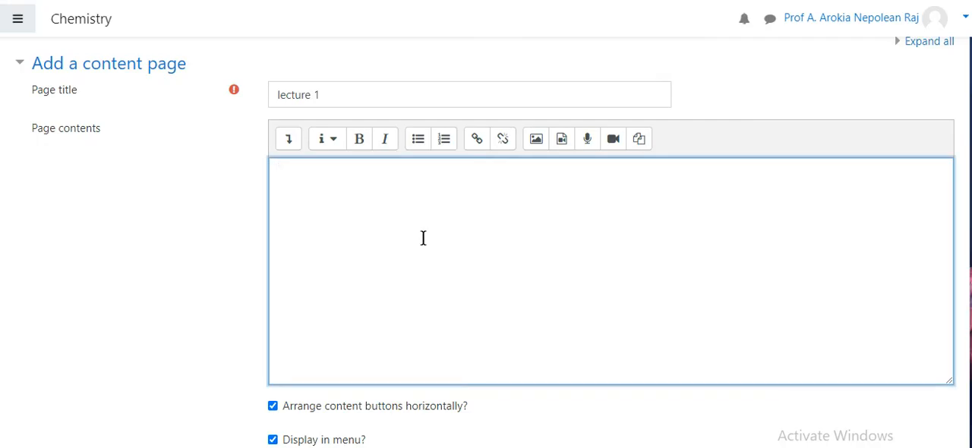
key("ctrl+v")
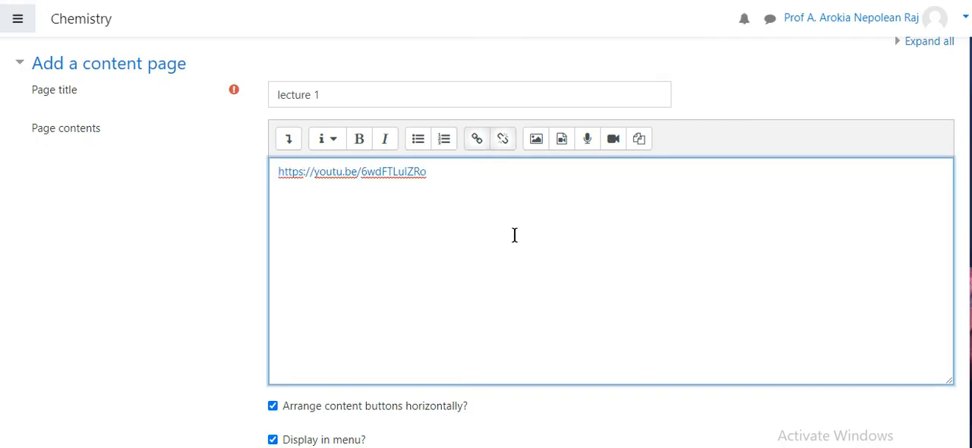
left_click_drag(461, 187, 267, 173)
key("BackSpace")
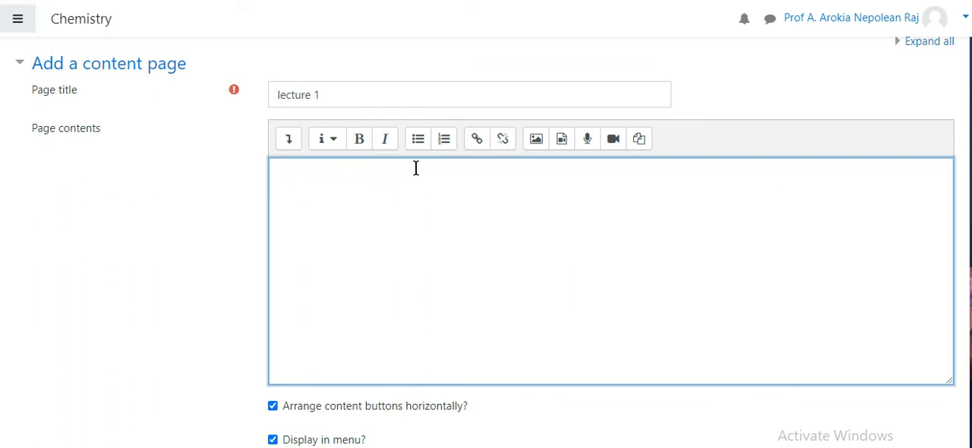
left_click(476, 140)
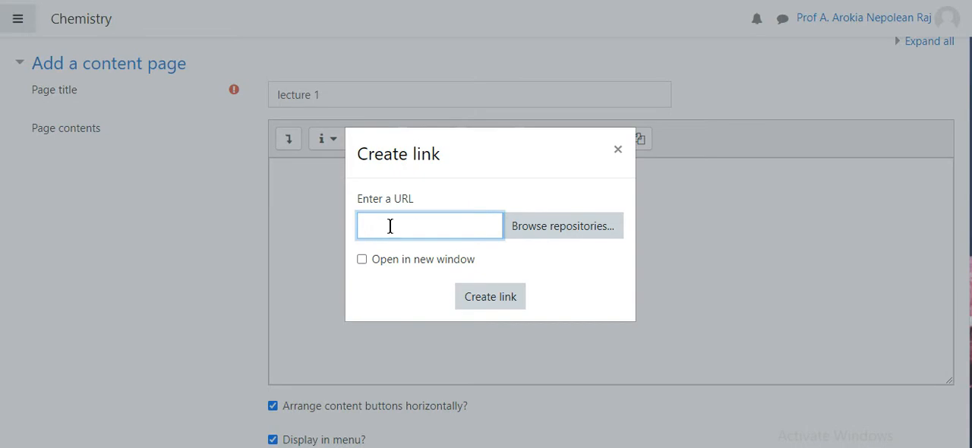
key("ctrl+v")
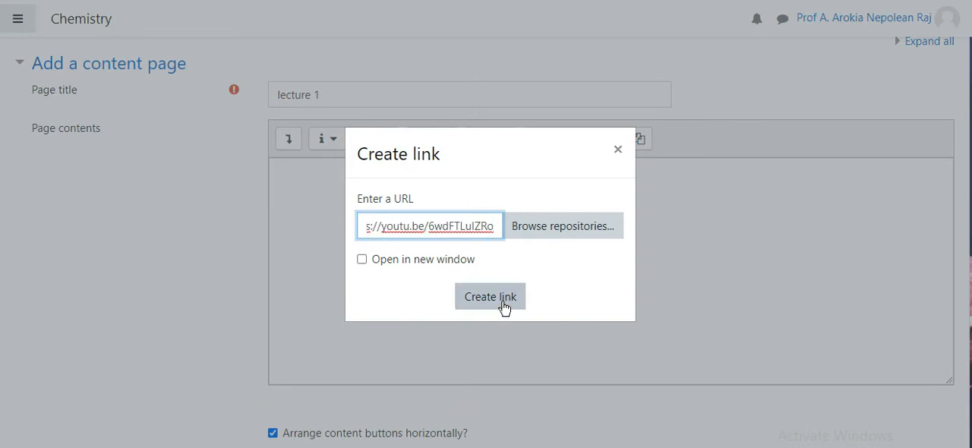
left_click(504, 307)
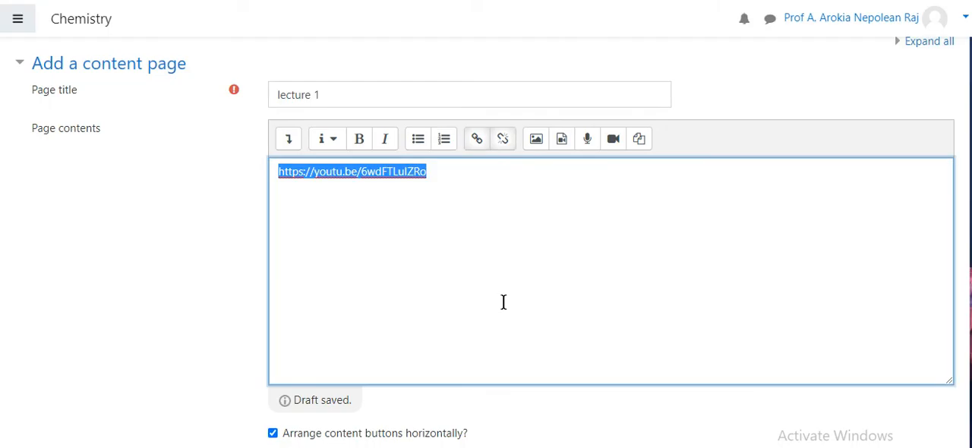
Give Content 1 the description "Continue" and set its jump to Next page
scroll(501, 300, "down", 2)
scroll(501, 300, "down", 3)
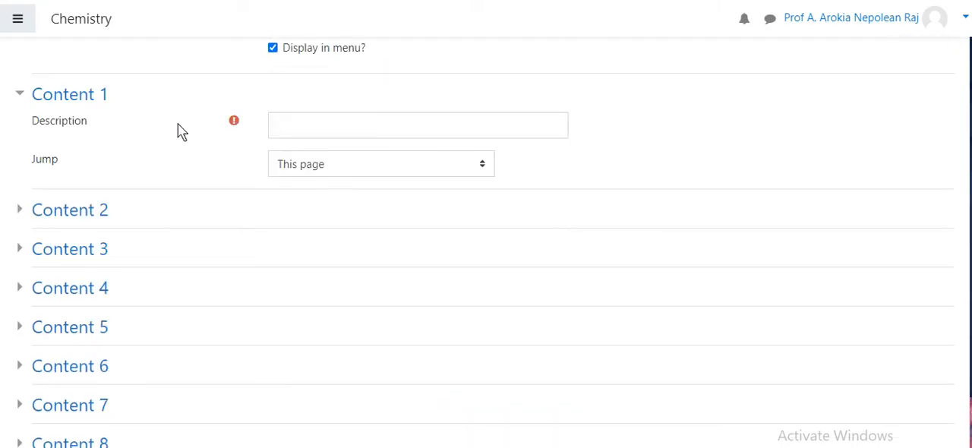
left_click(354, 117)
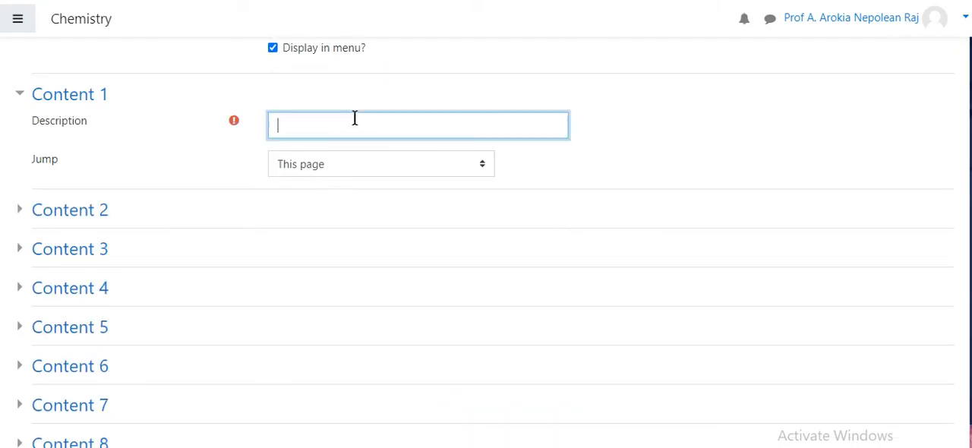
type("cin")
key("BackSpace")
key("BackSpace")
key("BackSpace")
type("Ciontime")
key("BackSpace")
key("BackSpace")
type("nue")
left_click(443, 171)
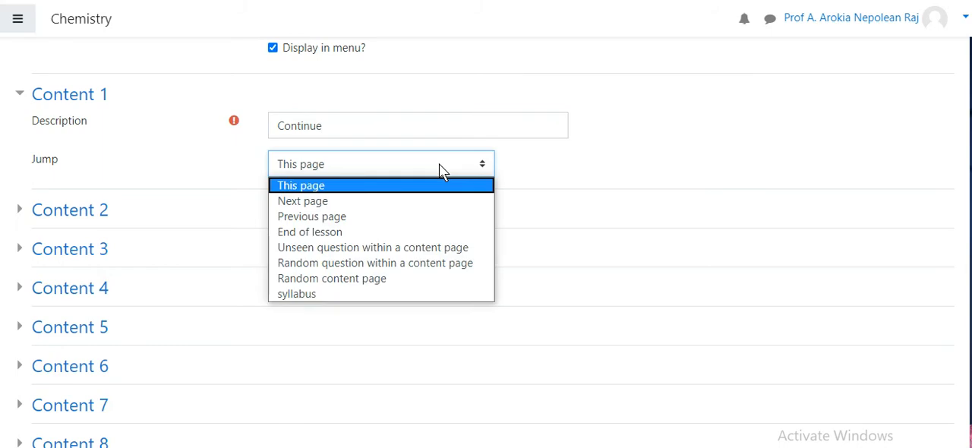
left_click(410, 200)
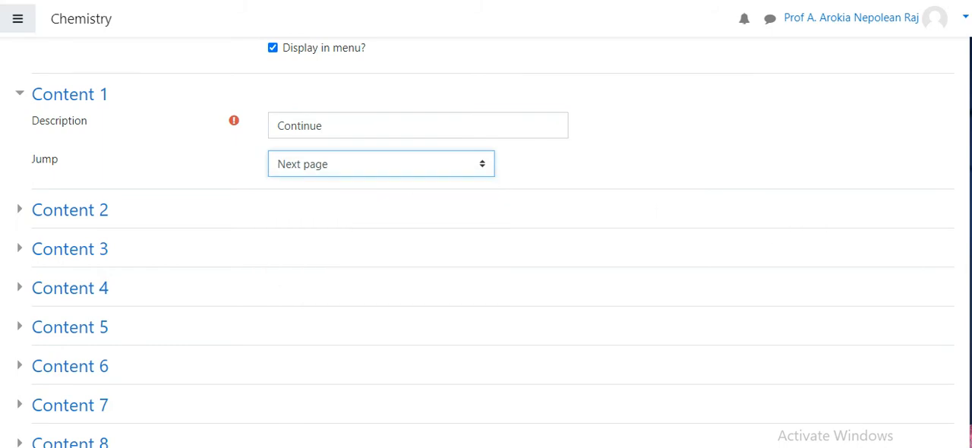
Expand Content 2, give it the description "Syllabus", and set its jump to the syllabus page
left_click(22, 212)
left_click(294, 237)
type("Sylla")
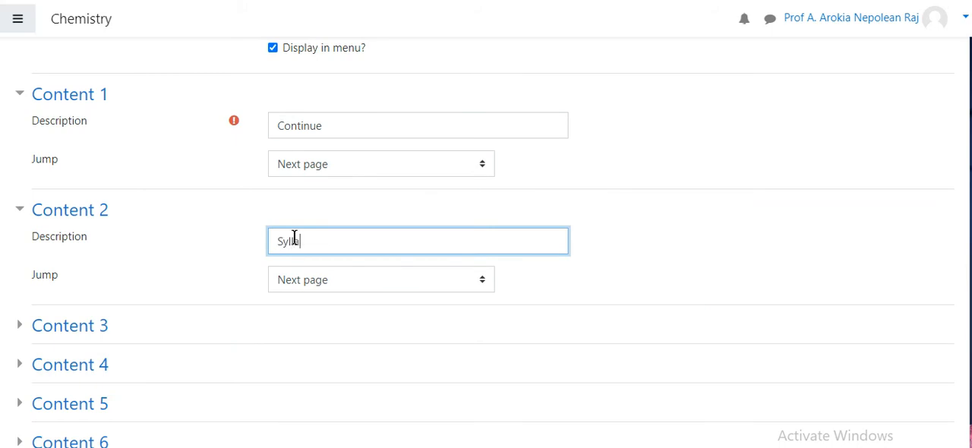
type("bus")
left_click(382, 291)
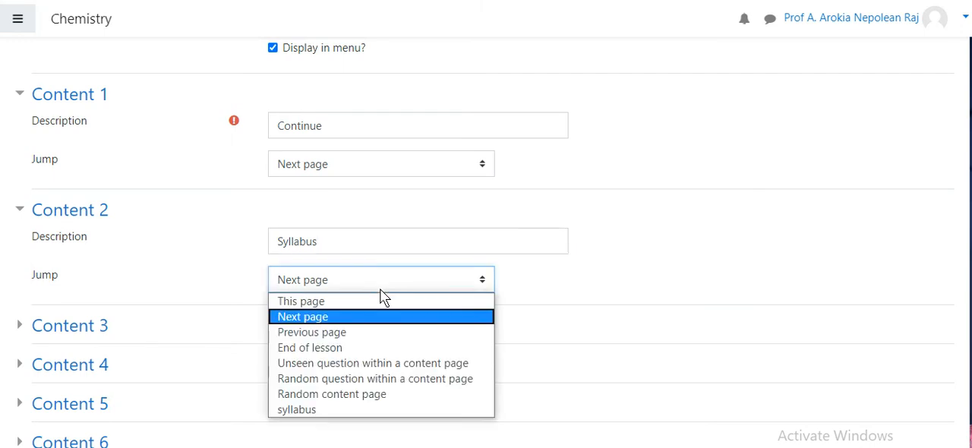
left_click(370, 331)
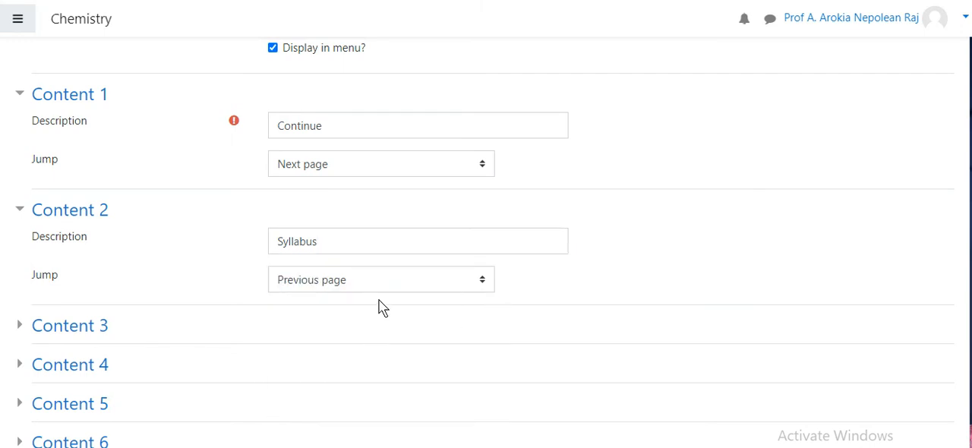
left_click(417, 280)
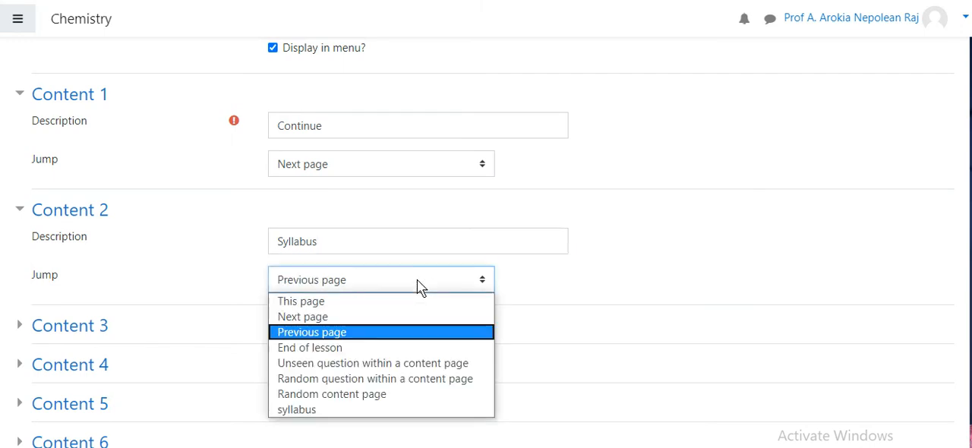
left_click(378, 410)
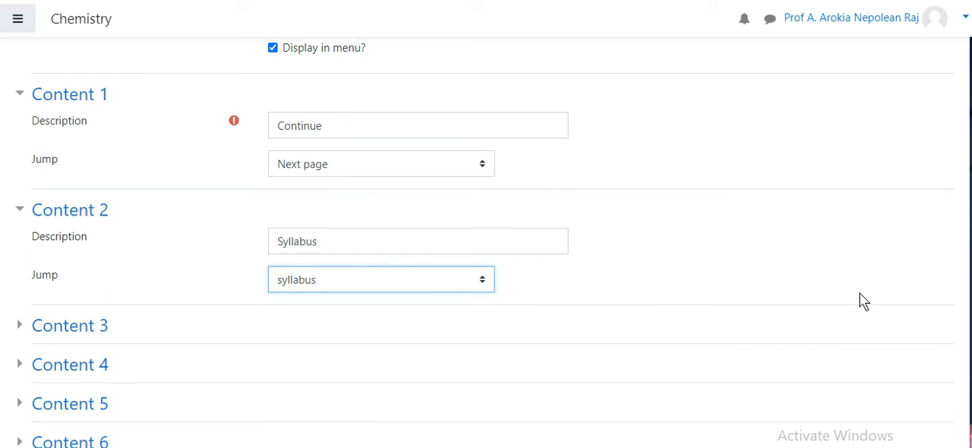
left_click(379, 279)
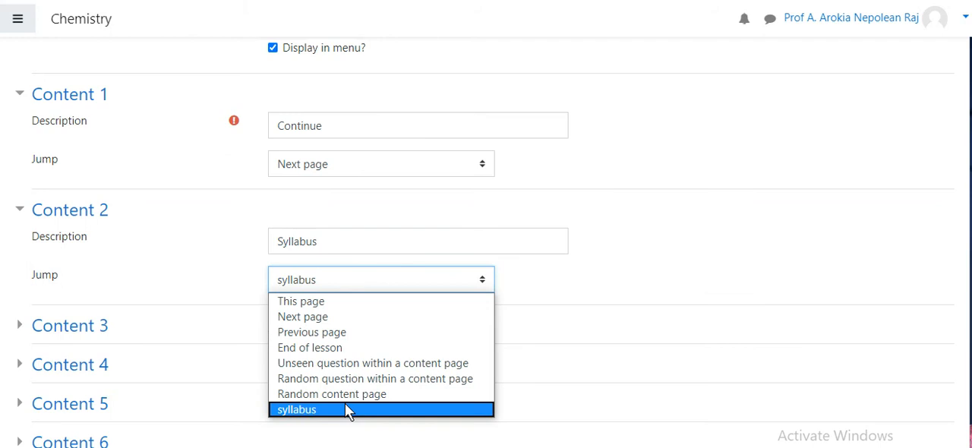
left_click(637, 279)
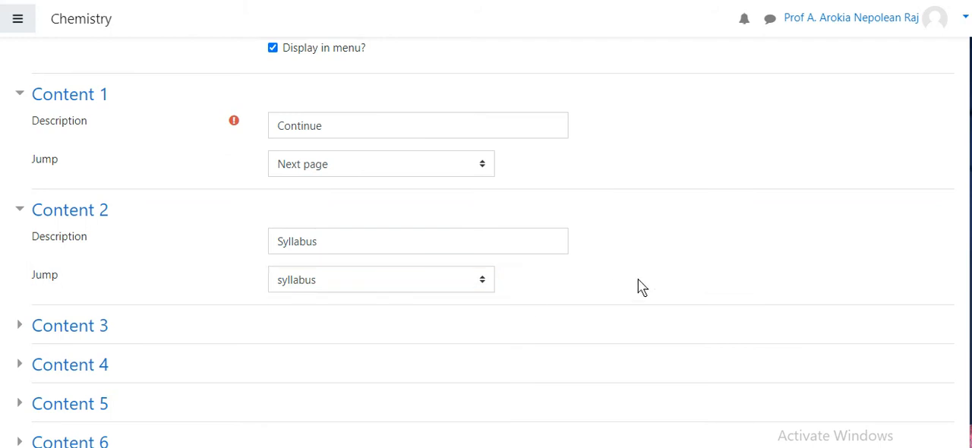
Save the lecture 1 content page in the Unit 2 lesson
scroll(638, 279, "down", 4)
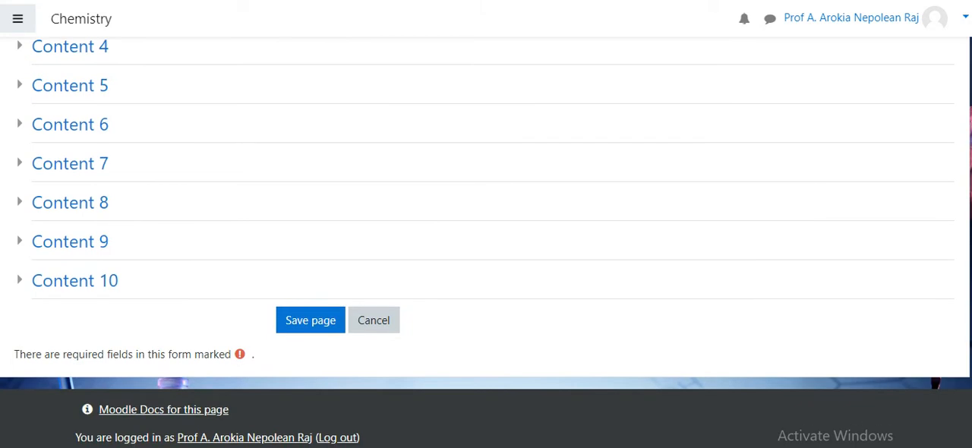
scroll(637, 280, "up", 5)
scroll(486, 243, "down", 5)
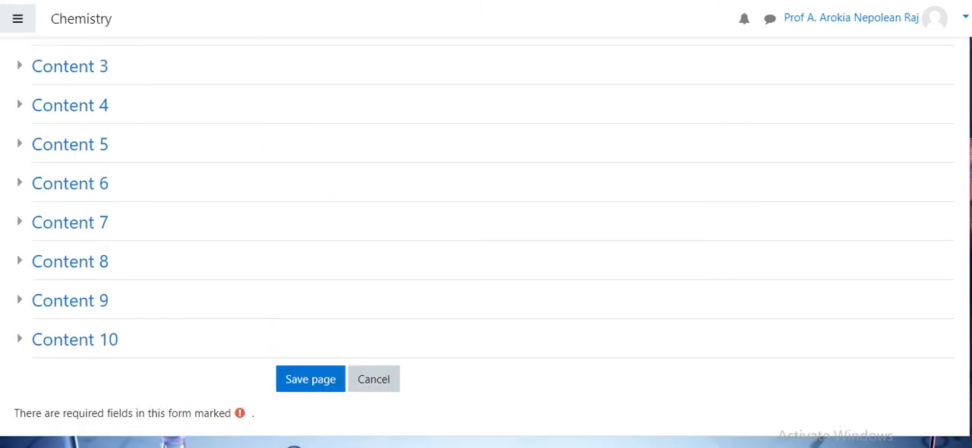
left_click(316, 381)
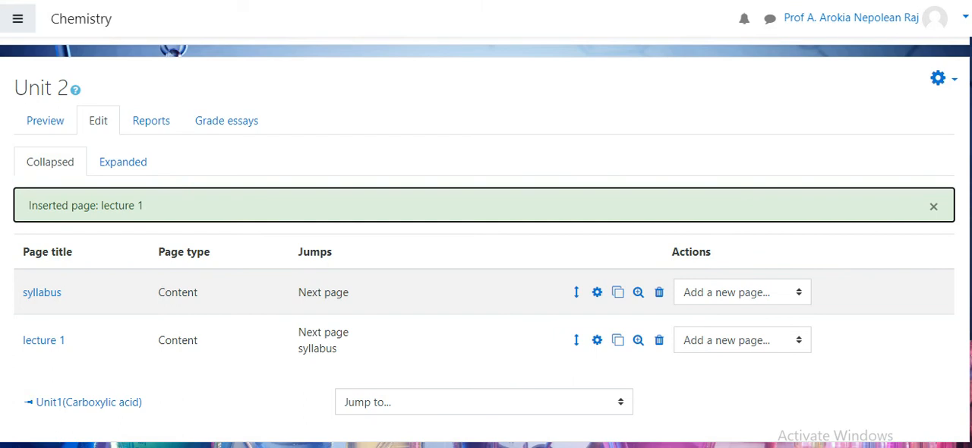
Add a question page after lecture 1, review the available question types, and keep Multichoice as the type
left_click(801, 347)
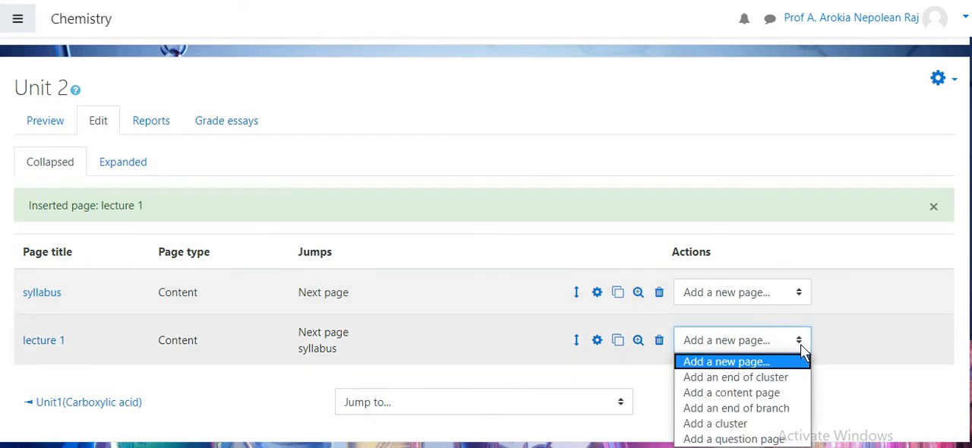
left_click(767, 440)
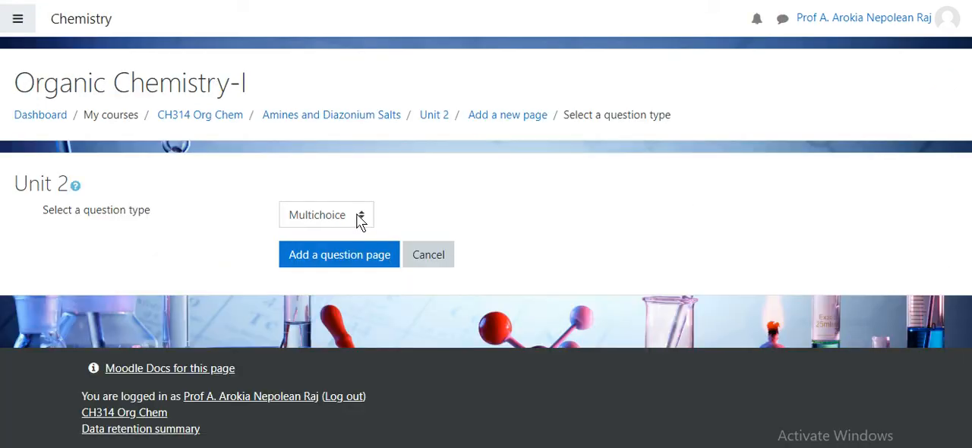
left_click(362, 219)
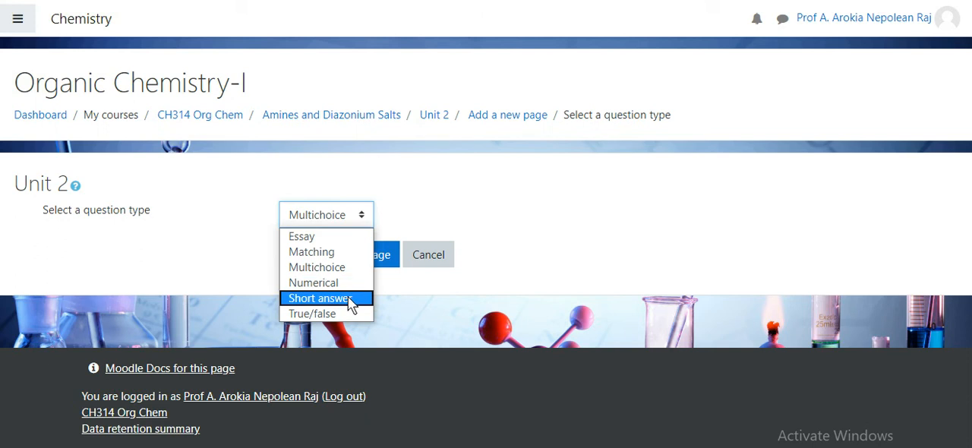
left_click(600, 228)
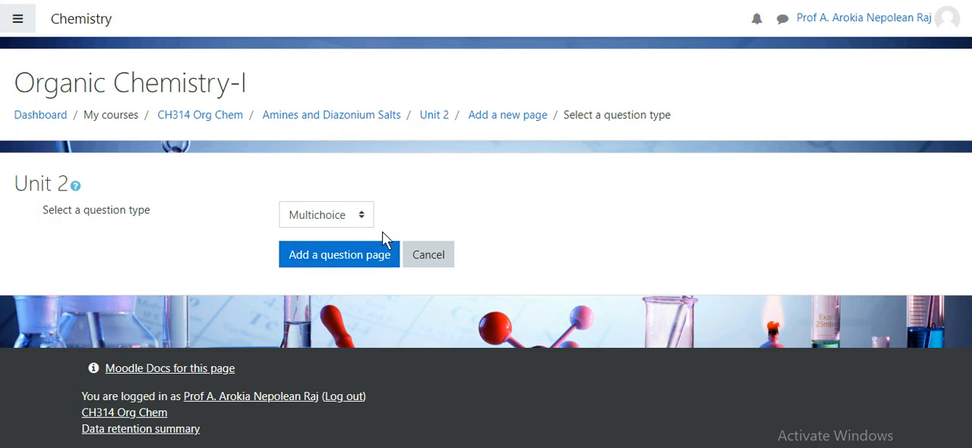
left_click(353, 262)
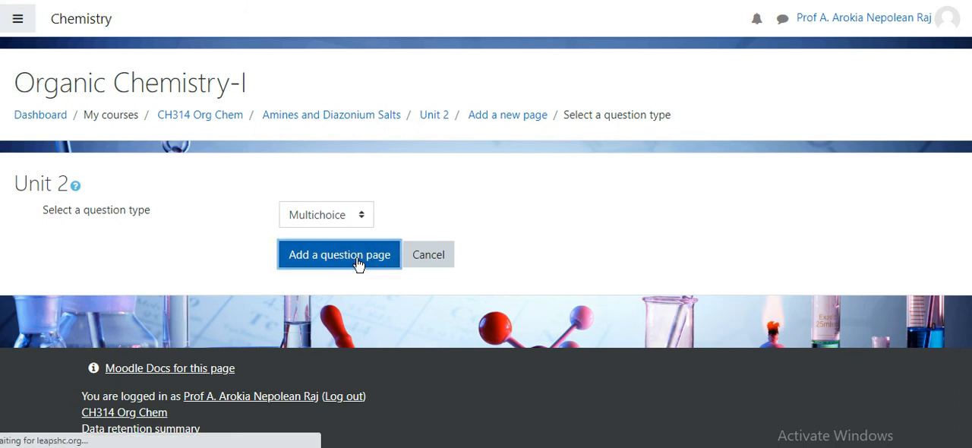
Title the Multichoice question page "quesion"
scroll(488, 169, "down", 2)
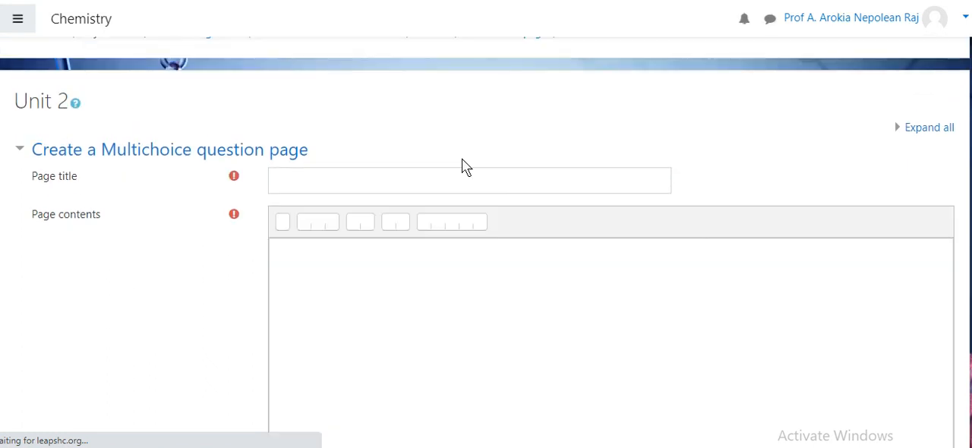
left_click(442, 185)
type("ques")
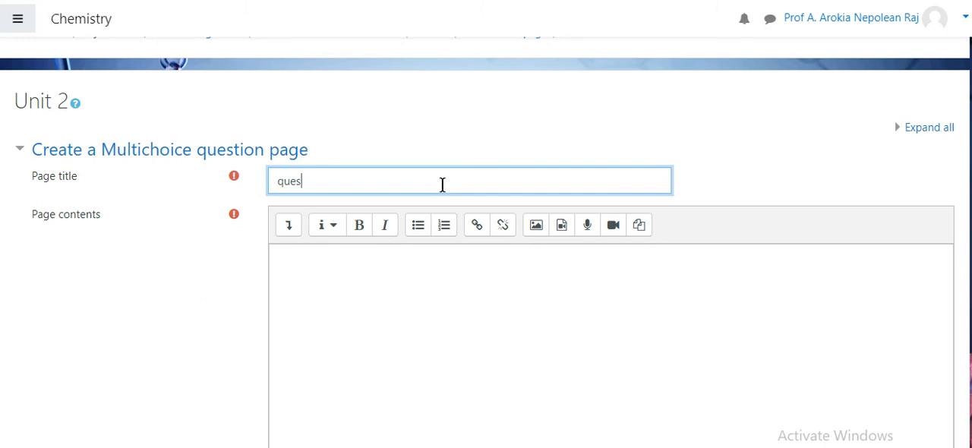
type("ssio")
key("BackSpace")
key("BackSpace")
type("ion")
Enter "real question" as the question page's contents and go to the Multiple-answer option
left_click(402, 300)
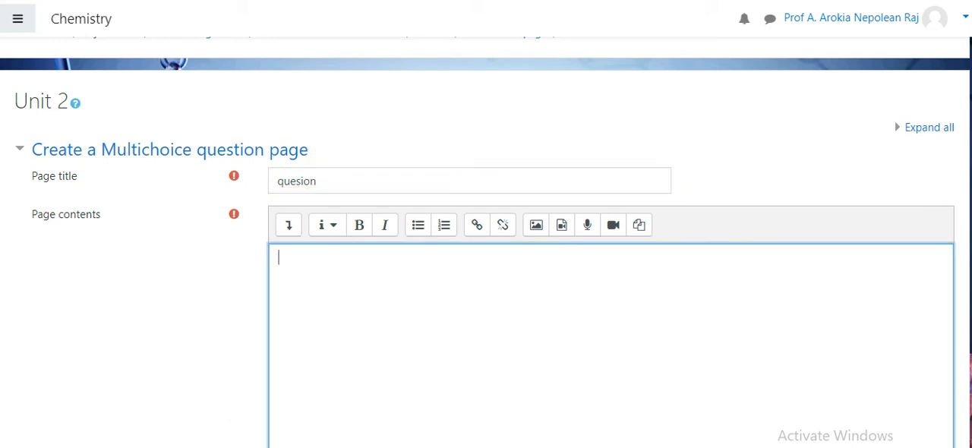
scroll(587, 212, "down", 3)
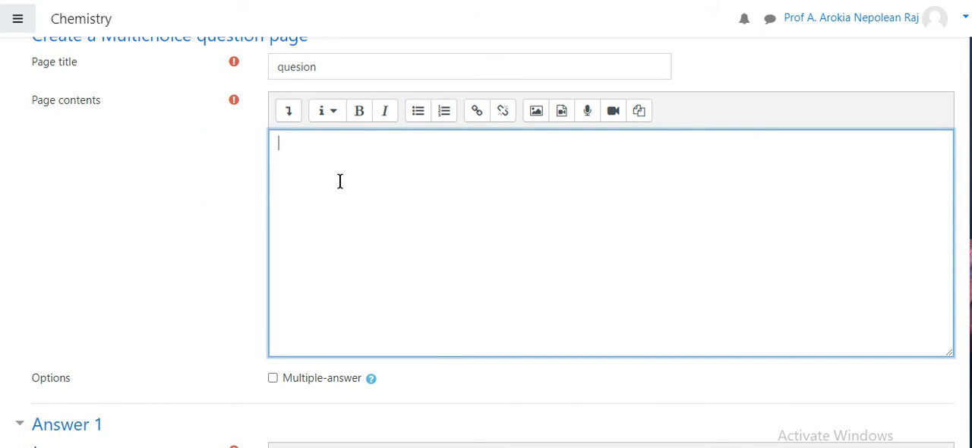
type("real question")
scroll(668, 217, "down", 3)
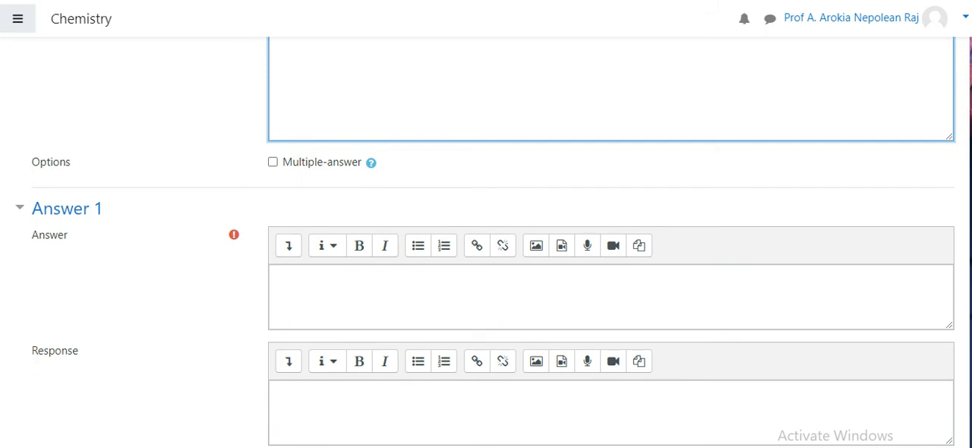
scroll(372, 106, "up", 1)
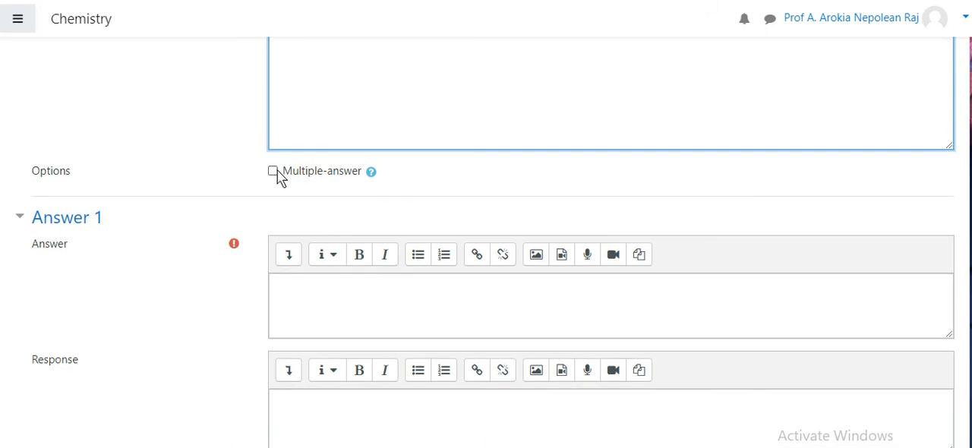
Enter "answer1" as the text of Answer 1 and keep its score at 1
scroll(636, 244, "down", 3)
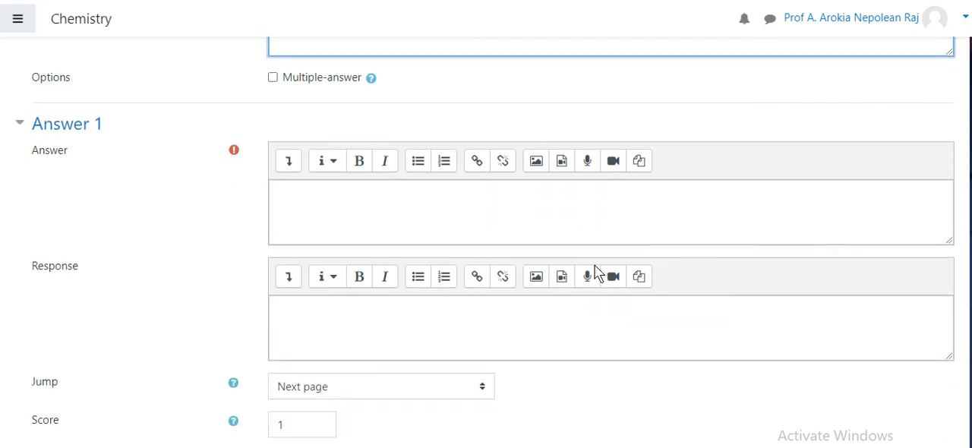
left_click(517, 231)
type("an")
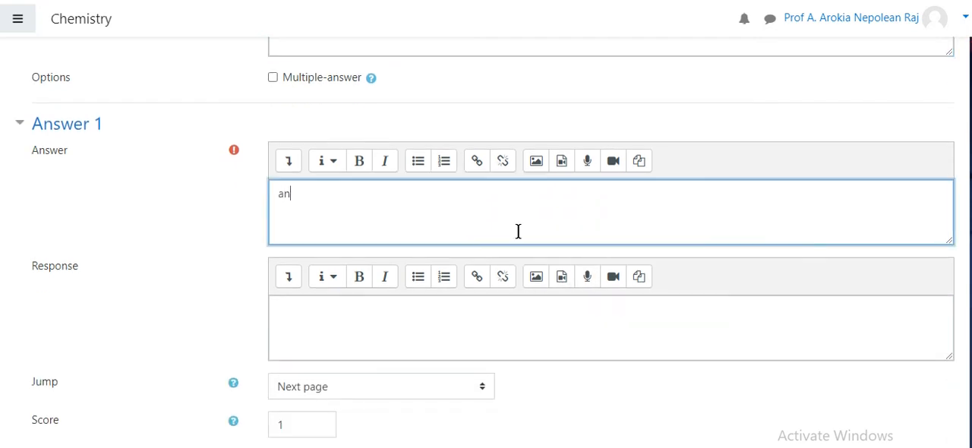
type("swer1")
scroll(968, 190, "down", 3)
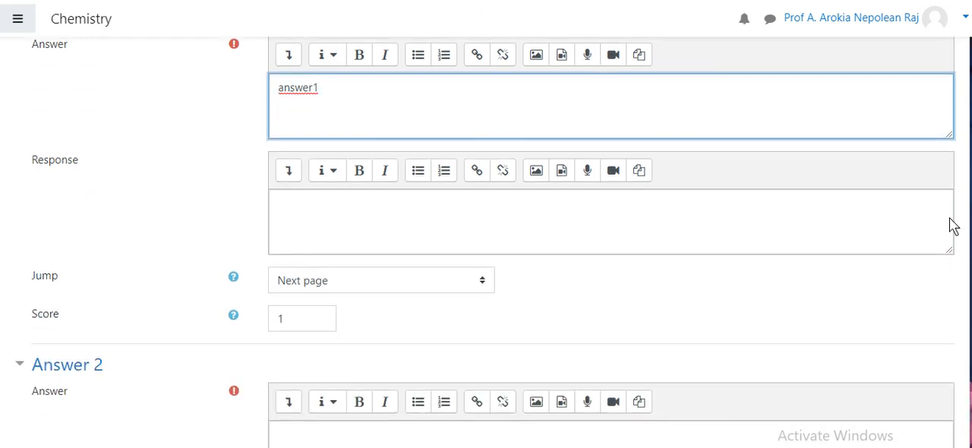
left_click(304, 321)
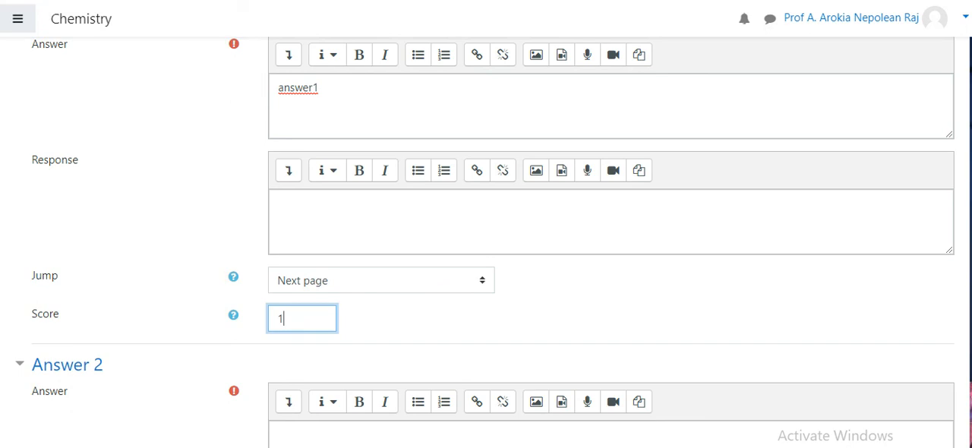
Enter "answer" as the text of Answer 2
scroll(493, 241, "down", 2)
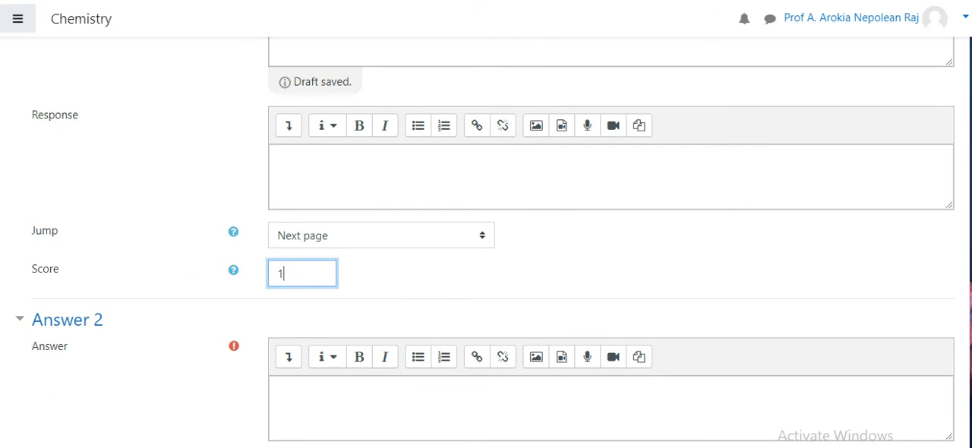
scroll(829, 292, "down", 3)
scroll(698, 274, "down", 1)
left_click(498, 269)
left_click(392, 135)
type("answere")
key("BackSpace")
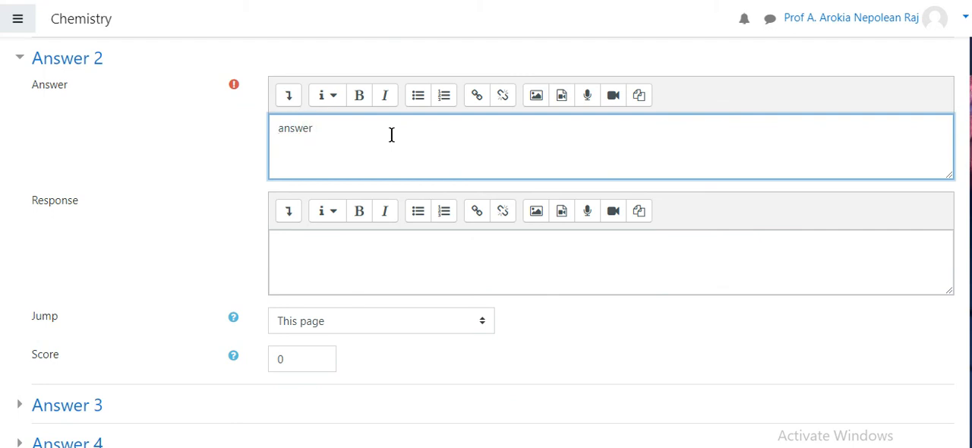
left_click(373, 253)
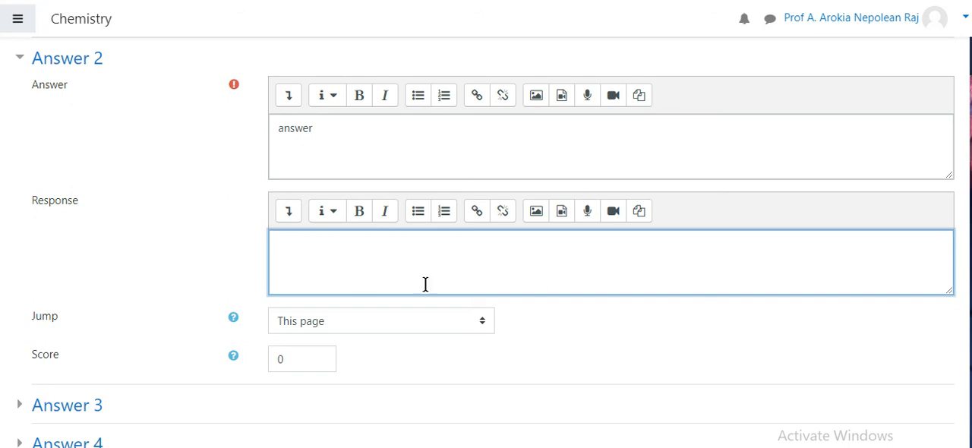
left_click(358, 137)
left_click(372, 259)
scroll(948, 358, "down", 1)
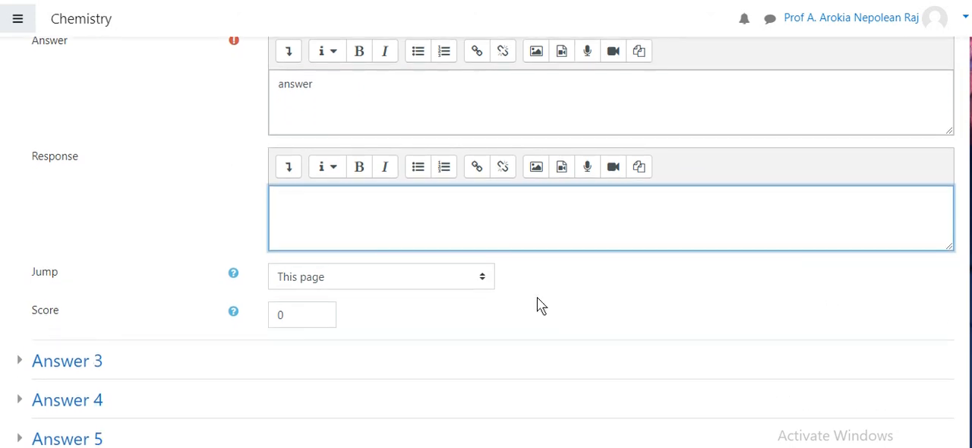
left_click(454, 284)
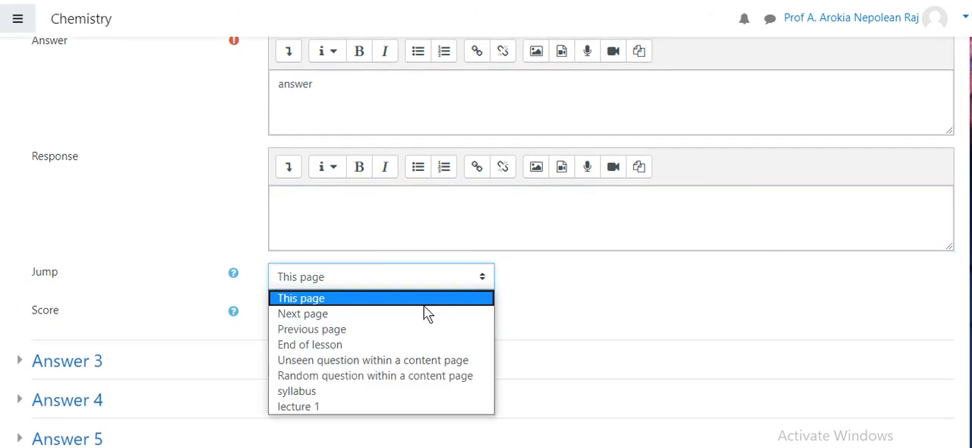
left_click(411, 314)
left_click(437, 276)
left_click(426, 298)
left_click(424, 238)
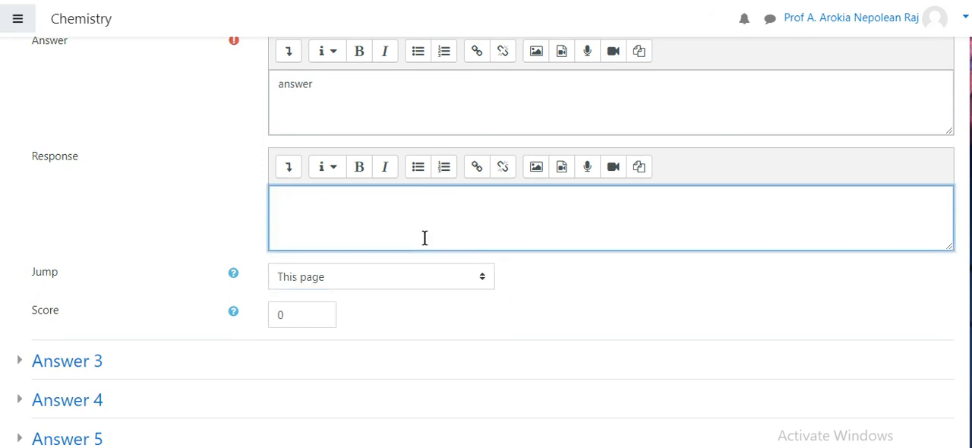
Set the jump of Answer 2 to Next page and keep its score at 0
left_click(430, 286)
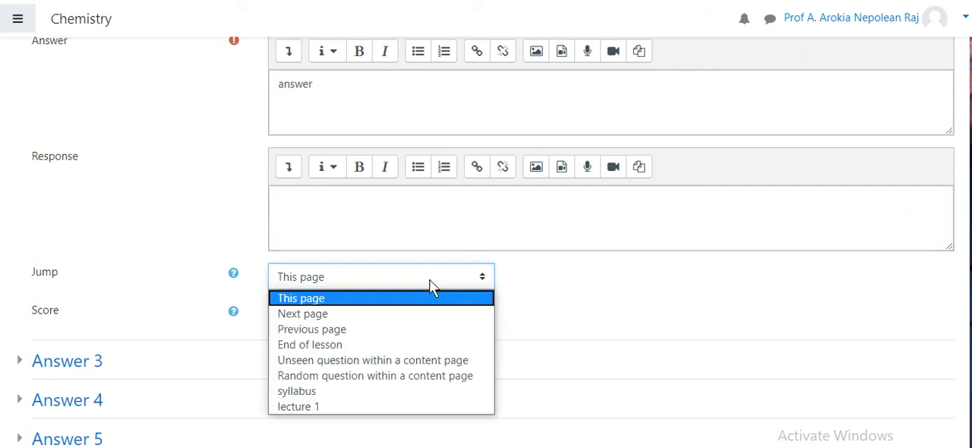
left_click(410, 315)
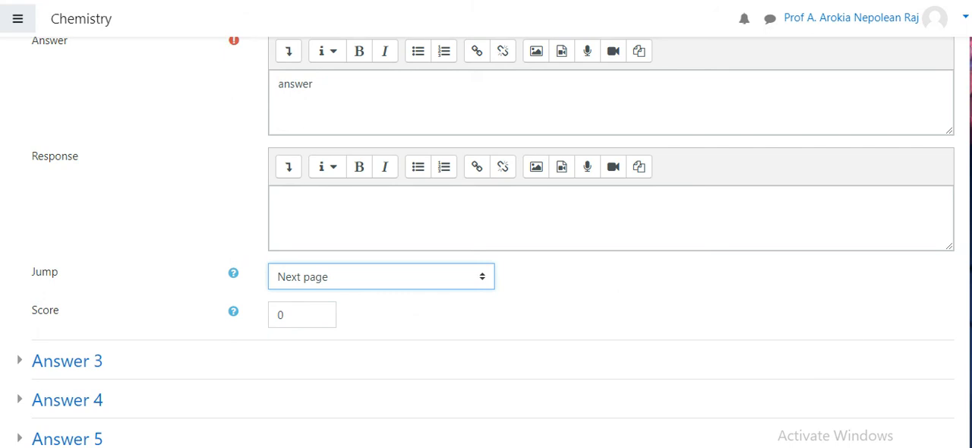
left_click(306, 312)
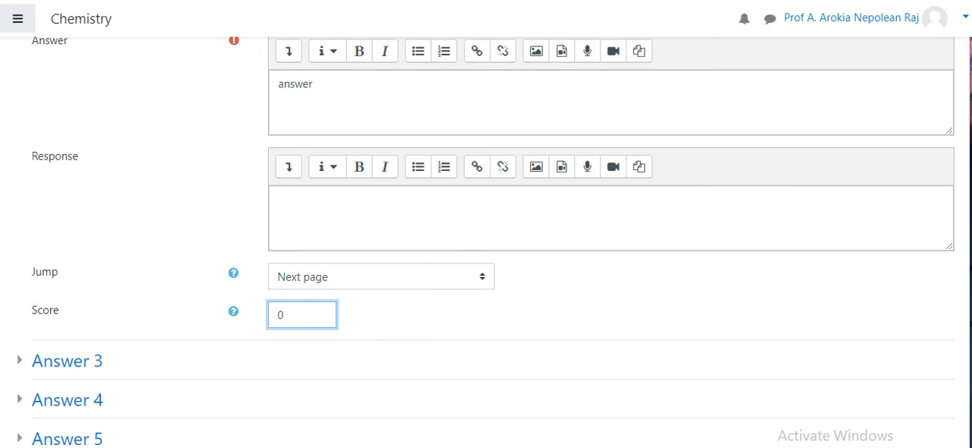
Save the multichoice question page without filling in the remaining optional answers
scroll(605, 330, "down", 1)
scroll(486, 243, "down", 1)
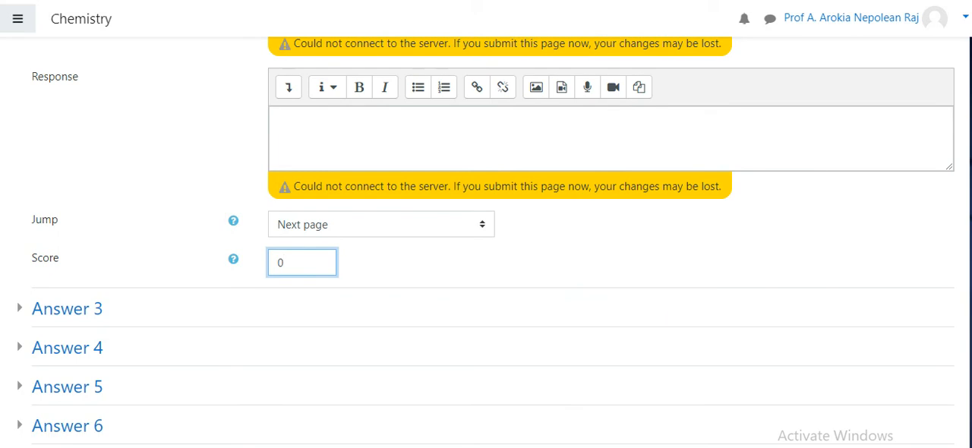
scroll(486, 243, "up", 1)
scroll(486, 243, "down", 1)
scroll(486, 243, "down", 1)
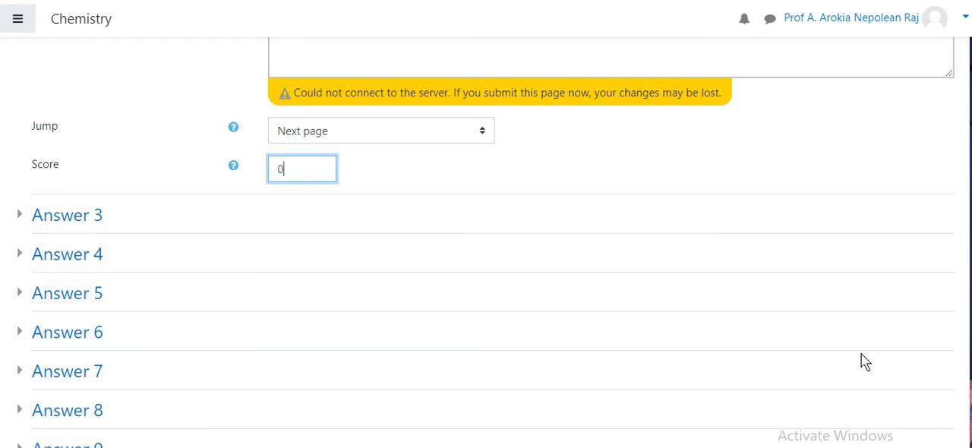
scroll(861, 353, "up", 2)
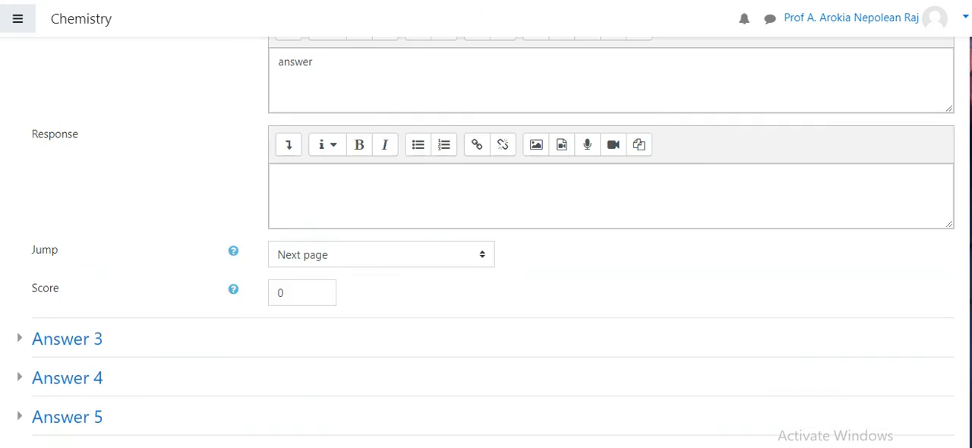
scroll(486, 243, "down", 2)
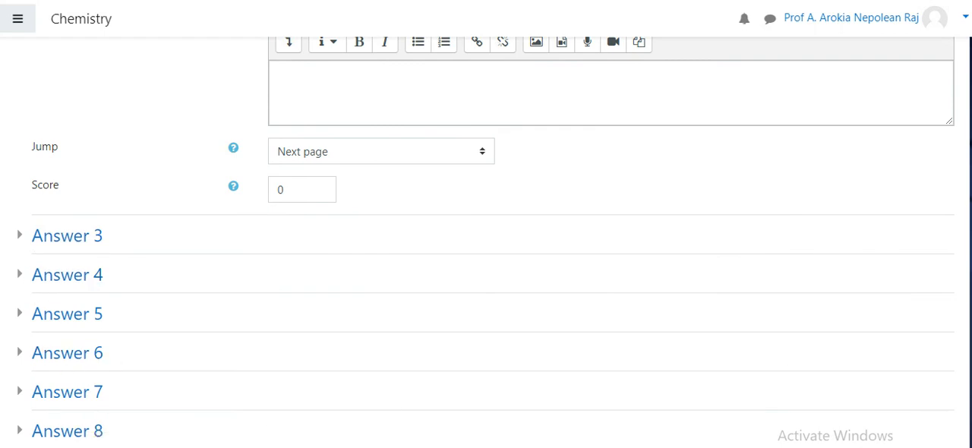
scroll(285, 319, "down", 4)
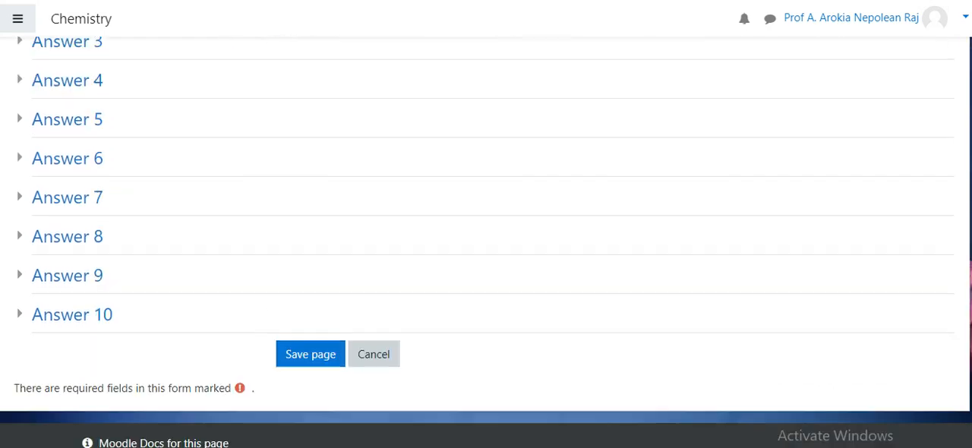
left_click(286, 320)
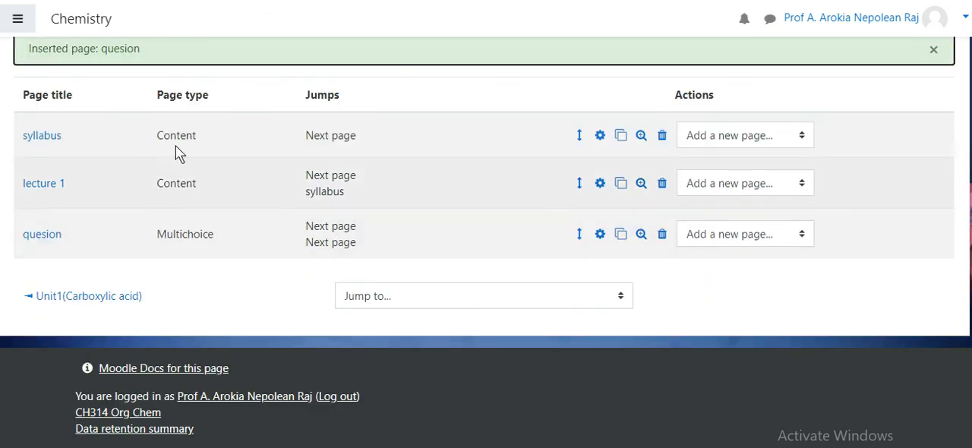
Preview the Unit 2 lesson and look through its syllabus page from heading to end
left_click_drag(971, 295, 971, 236)
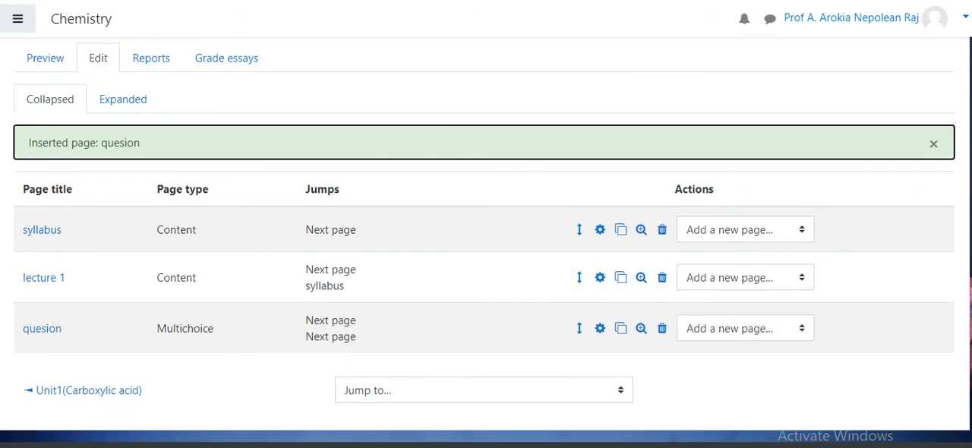
left_click(54, 68)
left_click(54, 62)
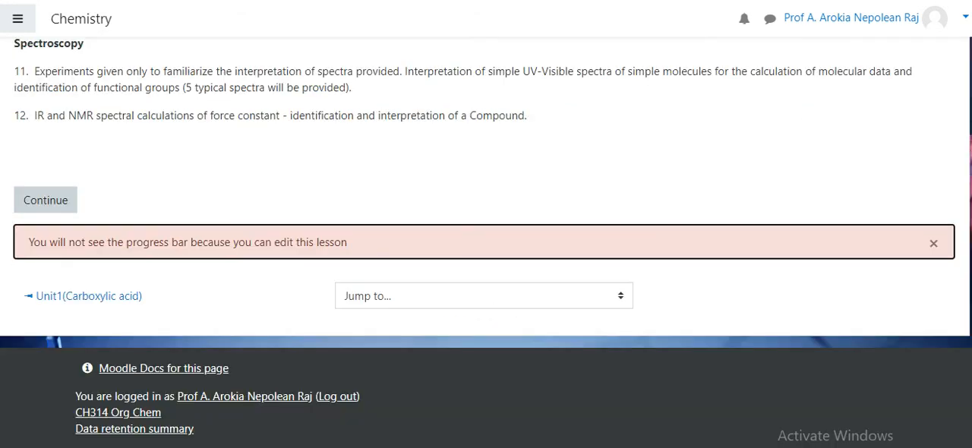
scroll(486, 235, "up", 8)
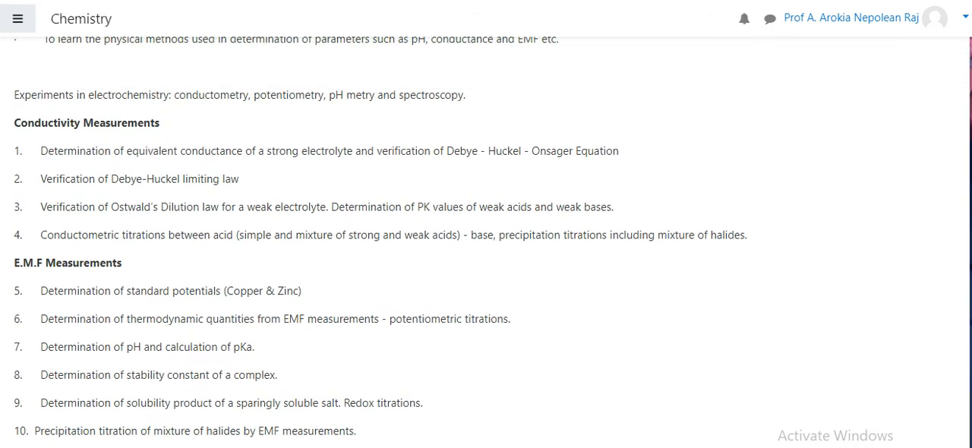
scroll(486, 235, "up", 3)
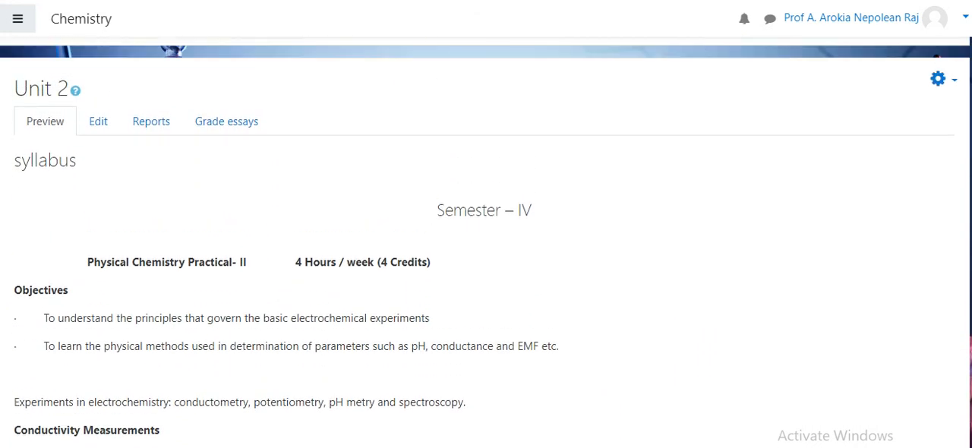
scroll(486, 243, "down", 7)
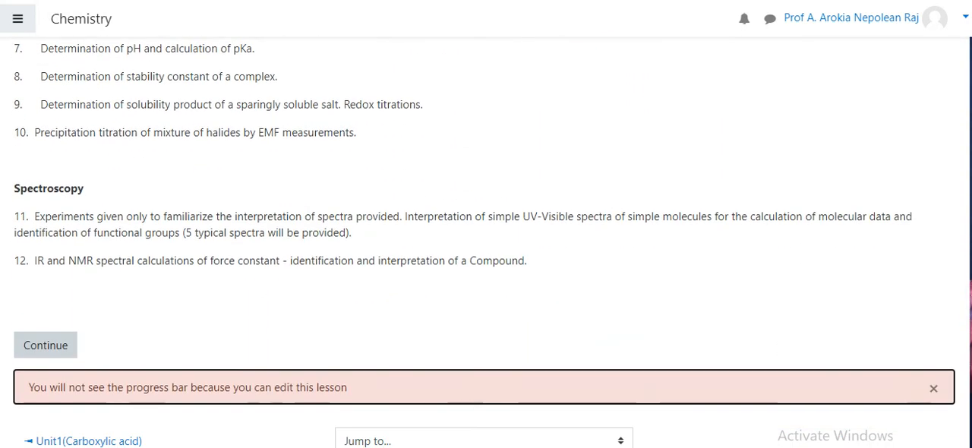
Continue the lesson preview to the lecture 1 page and view its embedded video
left_click(44, 350)
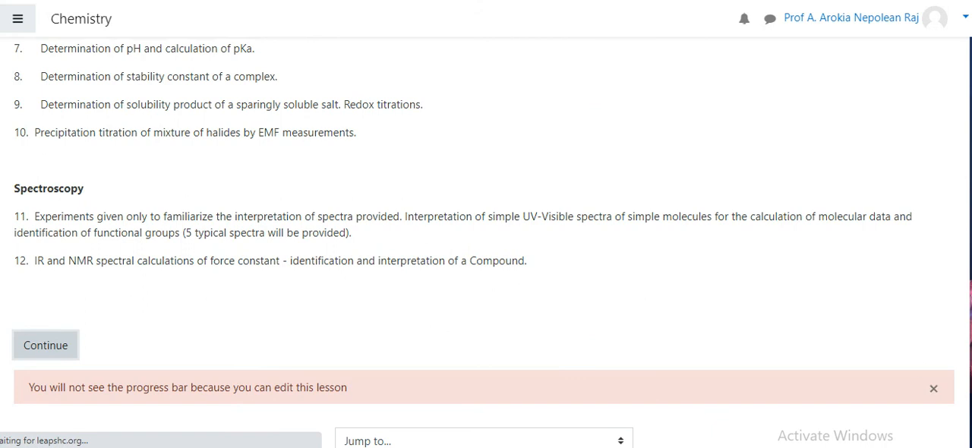
scroll(686, 199, "down", 5)
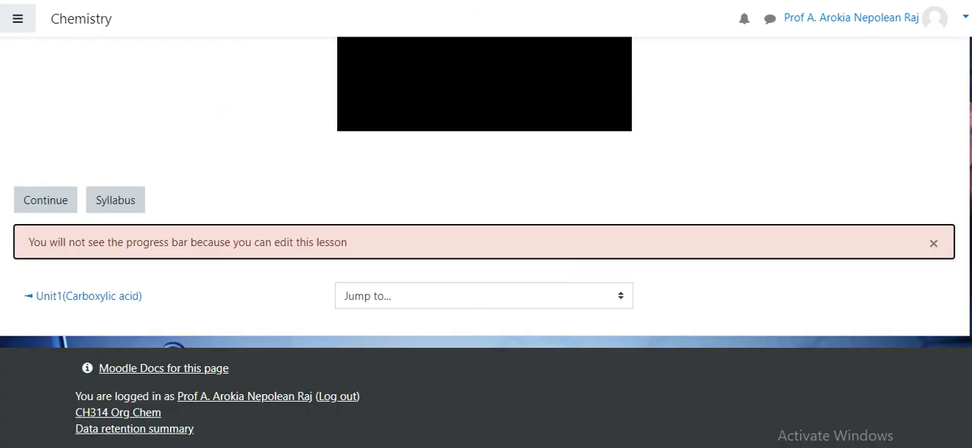
scroll(486, 198, "up", 2)
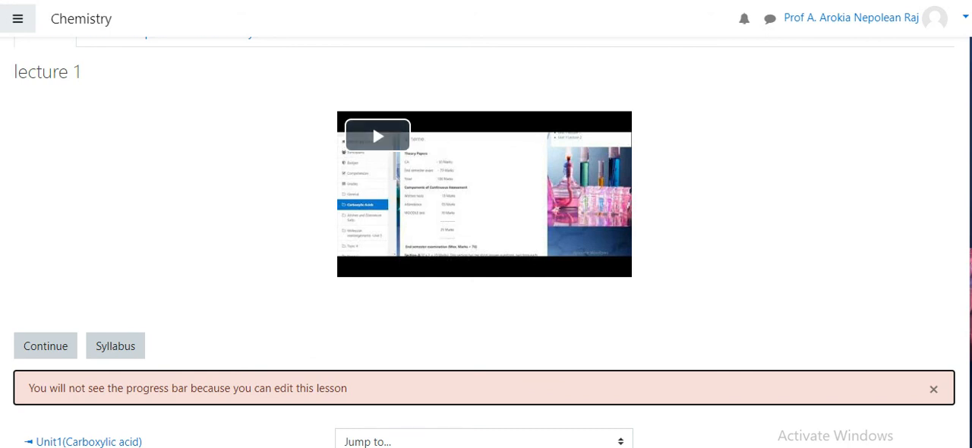
scroll(908, 298, "up", 1)
Continue the lesson preview to the question page and examine the question with its answer choices
left_click(43, 401)
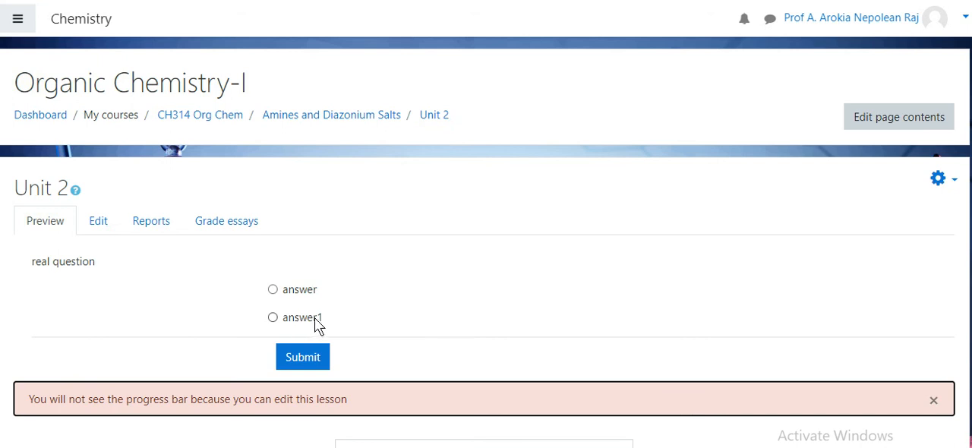
scroll(486, 241, "down", 2)
scroll(486, 241, "up", 2)
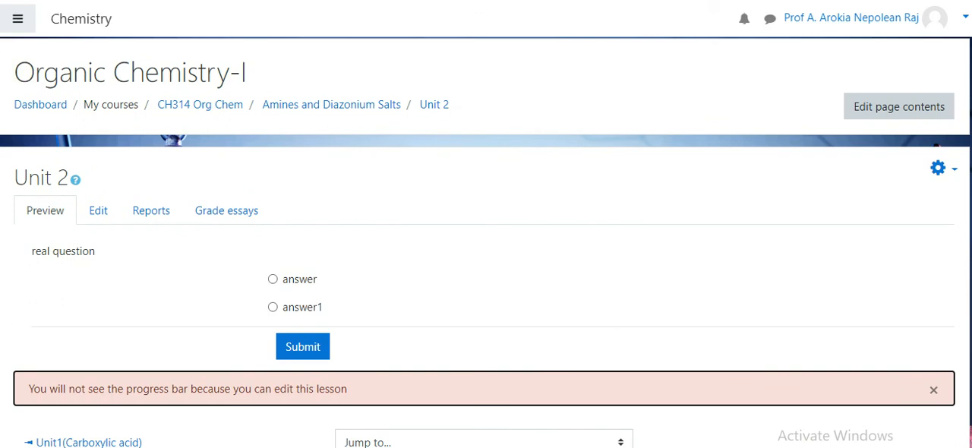
scroll(239, 235, "down", 1)
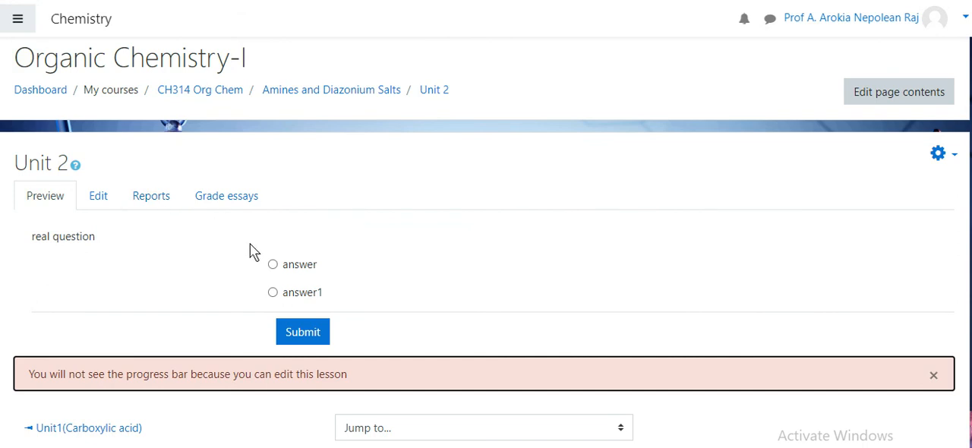
Open the Unit 2 lesson's overview report and examine the attempts, high score and lesson statistics
left_click(157, 205)
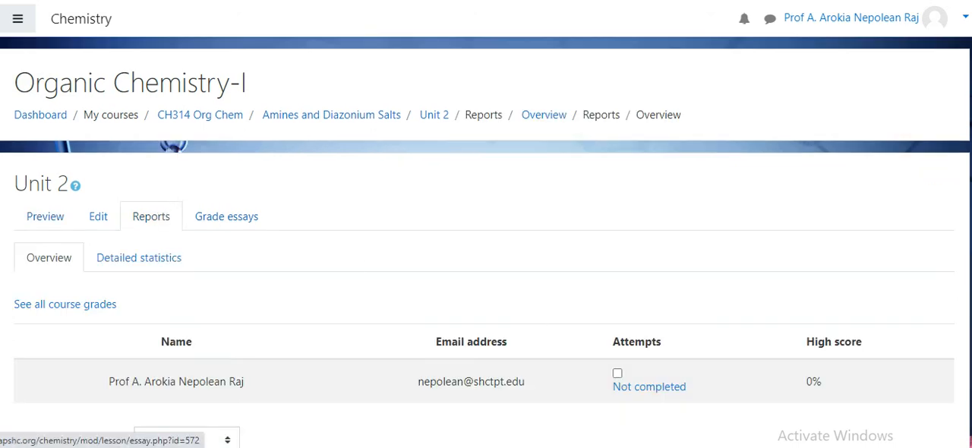
scroll(533, 317, "down", 1)
scroll(428, 293, "down", 2)
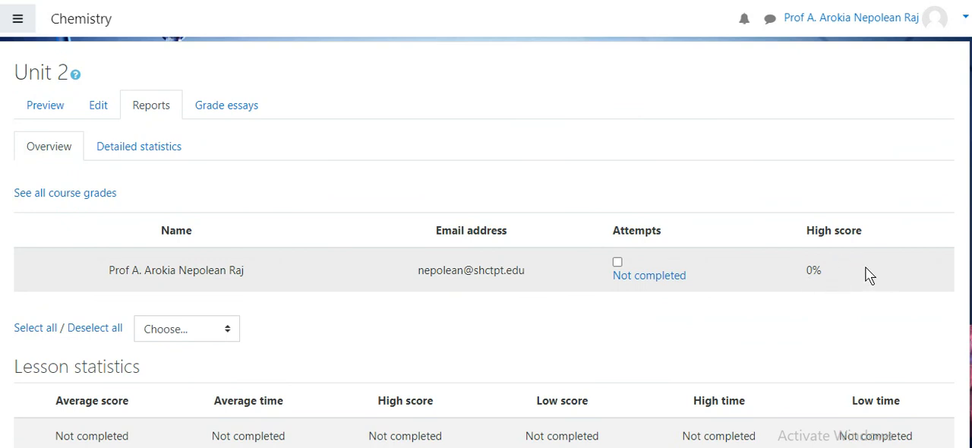
scroll(486, 243, "down", 5)
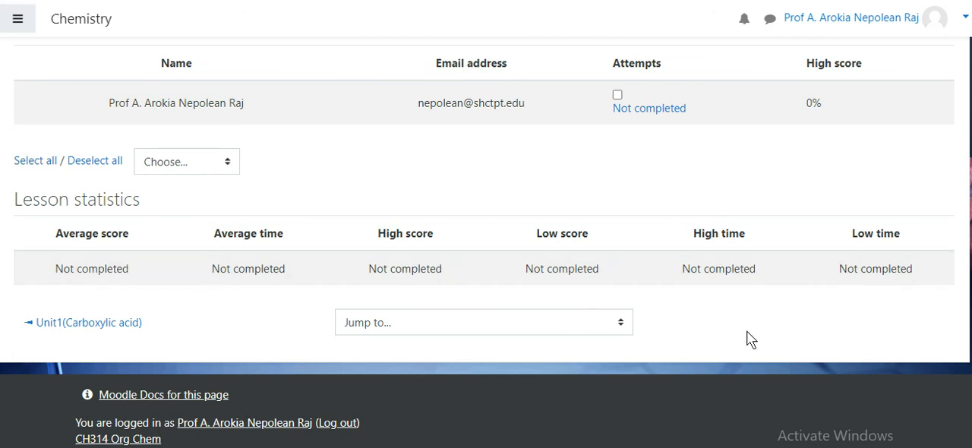
scroll(486, 243, "up", 4)
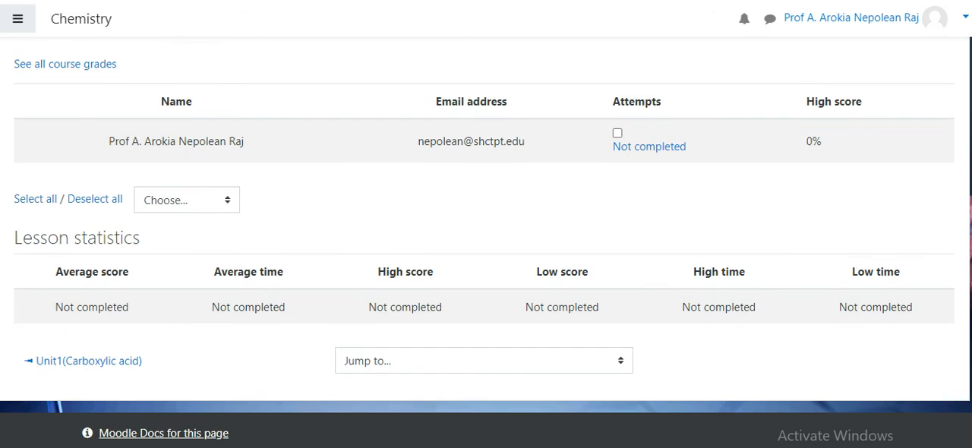
scroll(486, 243, "up", 1)
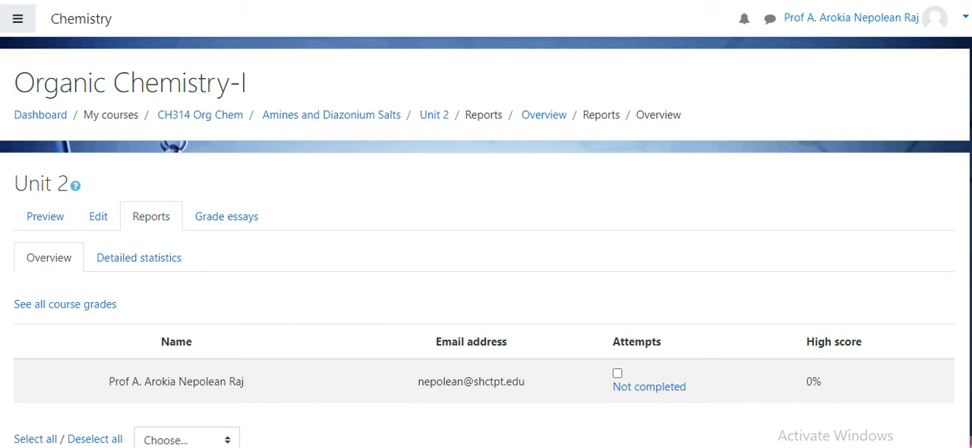
scroll(486, 243, "down", 2)
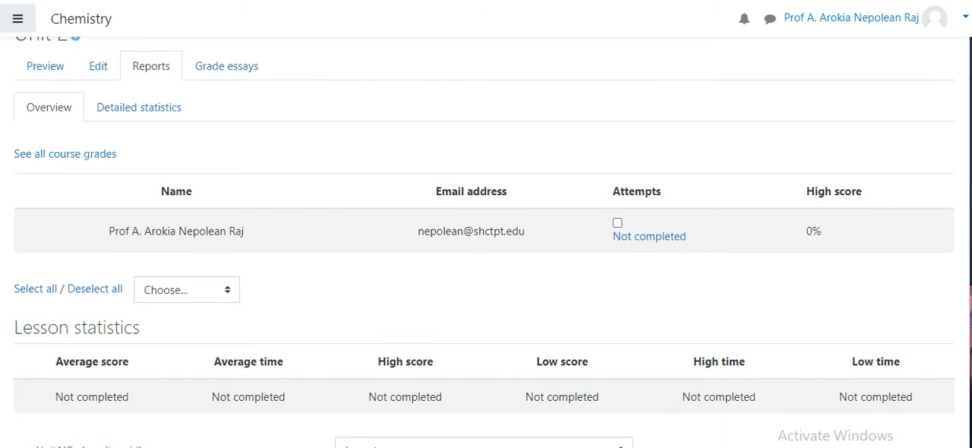